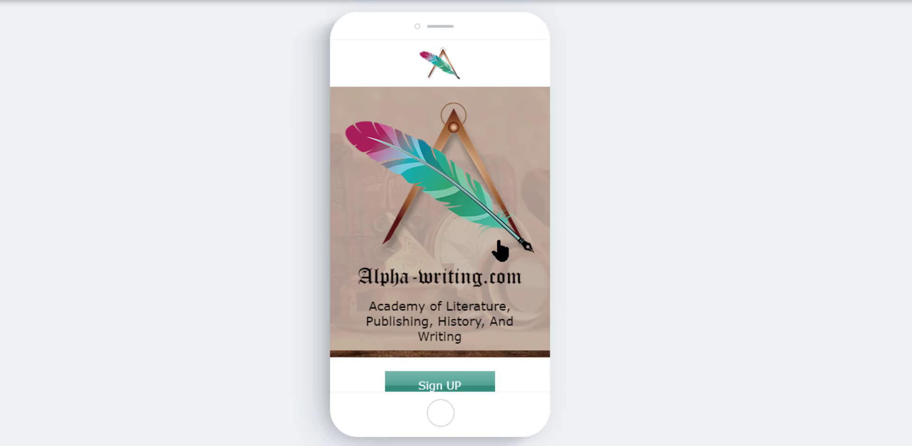
Scroll through the mobile version of the homepage to review its layout
scroll(500, 252, "down", 2)
scroll(499, 241, "down", 2)
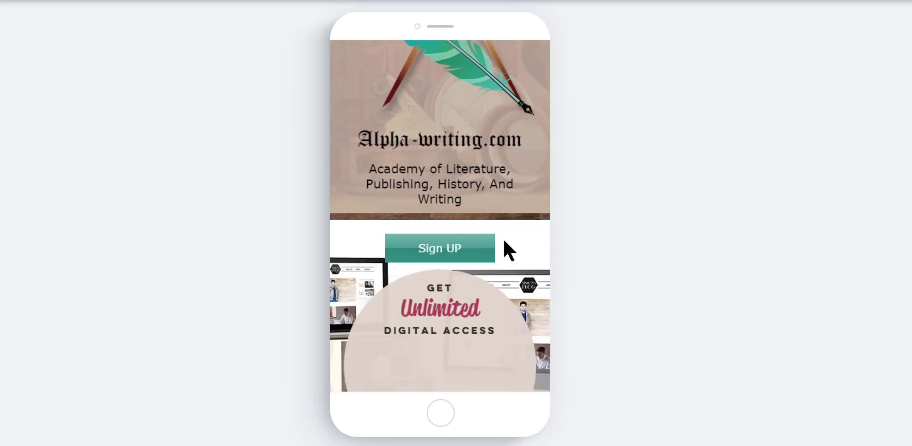
scroll(507, 240, "up", 4)
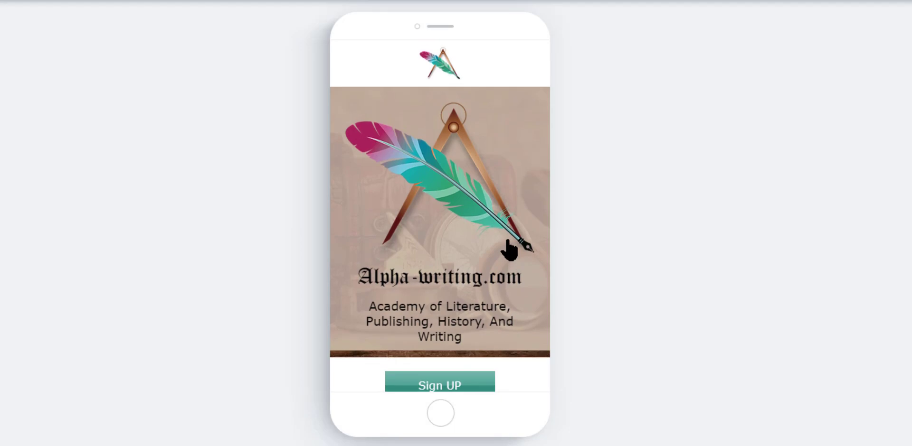
scroll(507, 240, "down", 4)
scroll(515, 239, "up", 4)
Open the site menu to view the list of pages, then close it
mouse_move(639, 209)
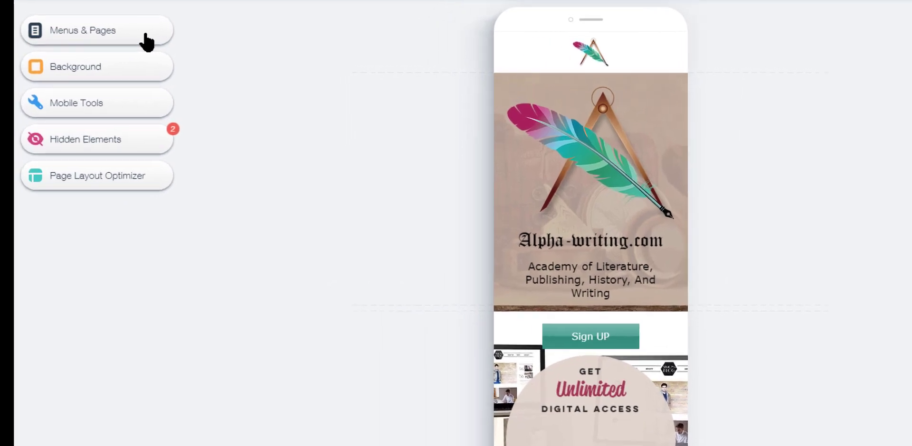
left_click(146, 36)
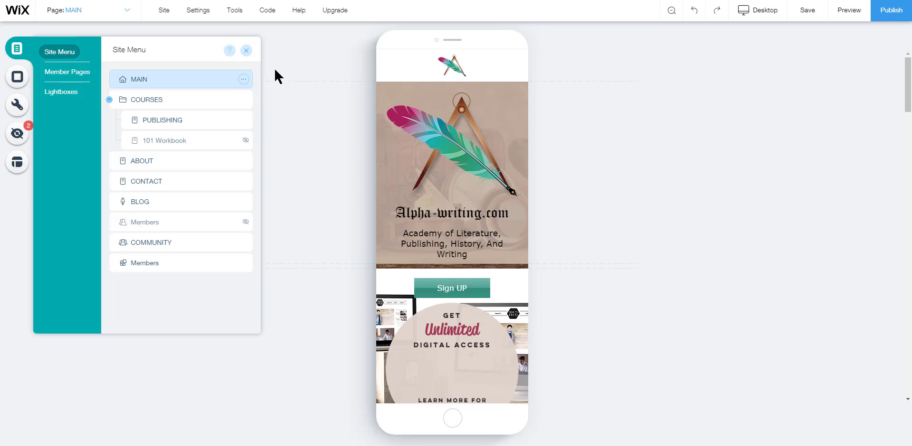
left_click(278, 73)
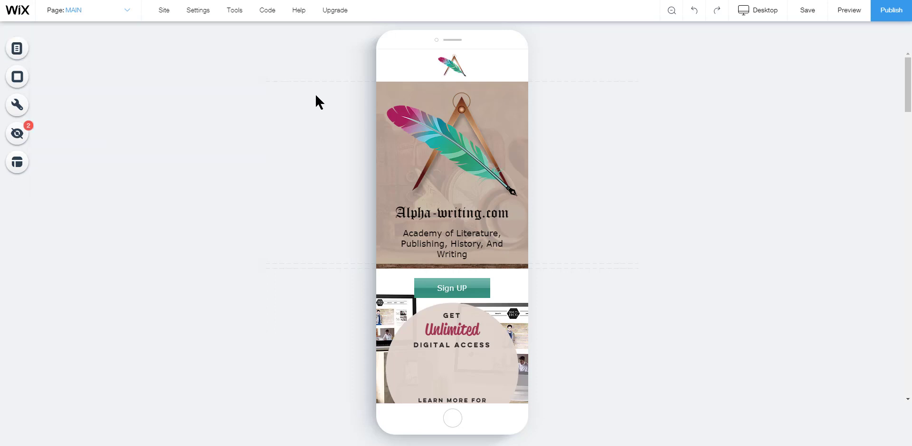
Scroll down the mobile page to inspect the sections below the header and return to the top
scroll(472, 174, "down", 1)
scroll(472, 175, "down", 7)
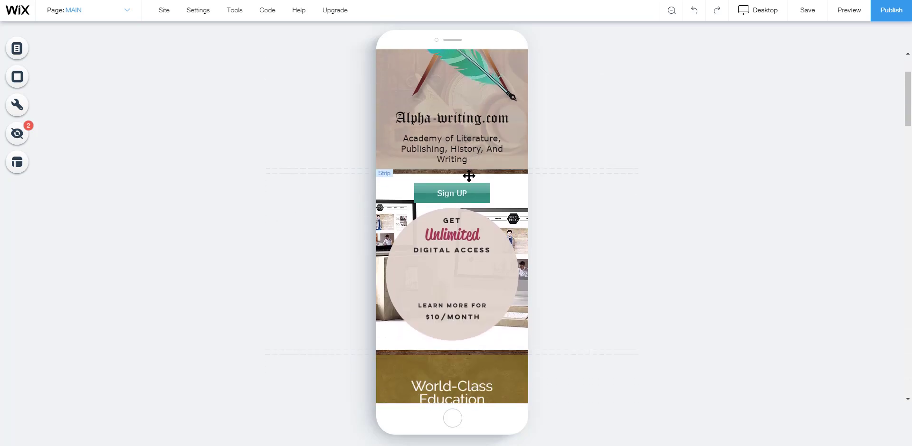
scroll(457, 175, "down", 2)
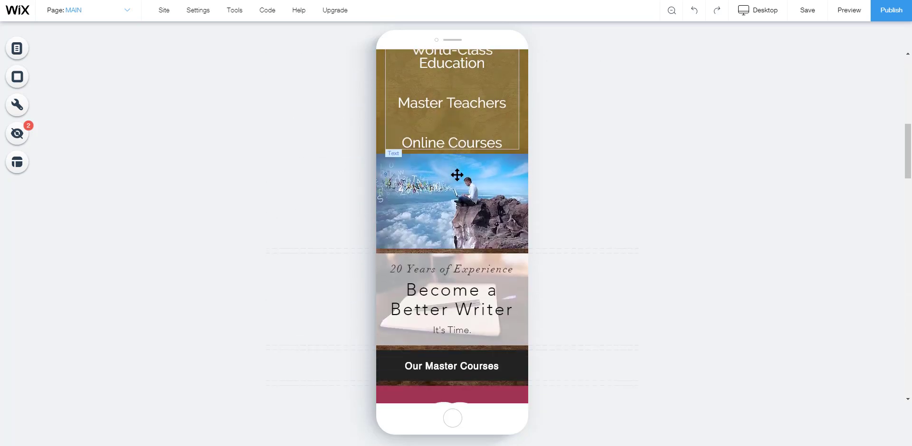
scroll(457, 174, "up", 8)
scroll(457, 174, "up", 2)
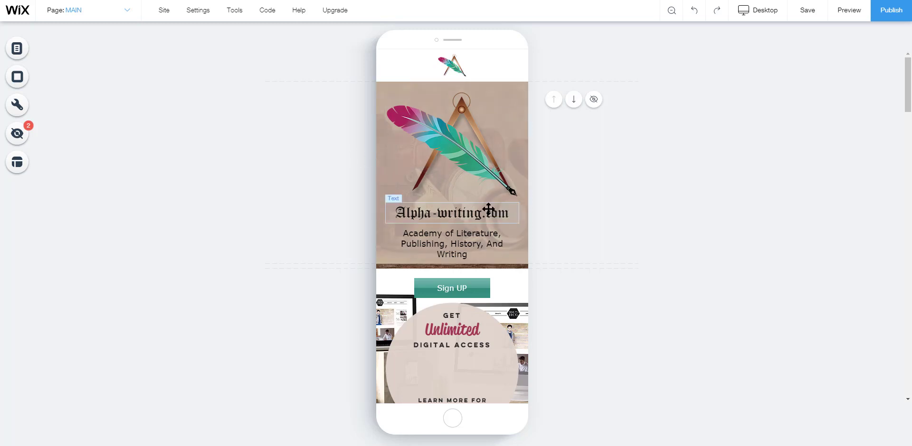
Shrink the header's feather logo image and reposition it near the top of the header at about x 50, y 104
left_click(457, 213)
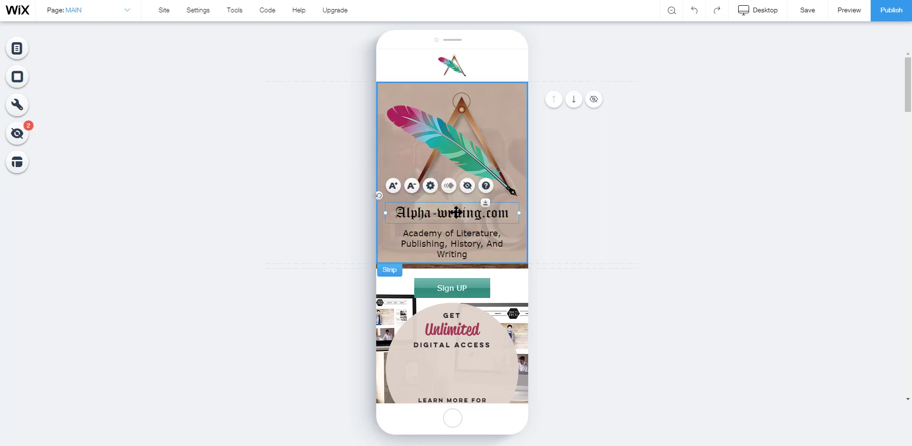
left_click_drag(407, 217, 390, 241)
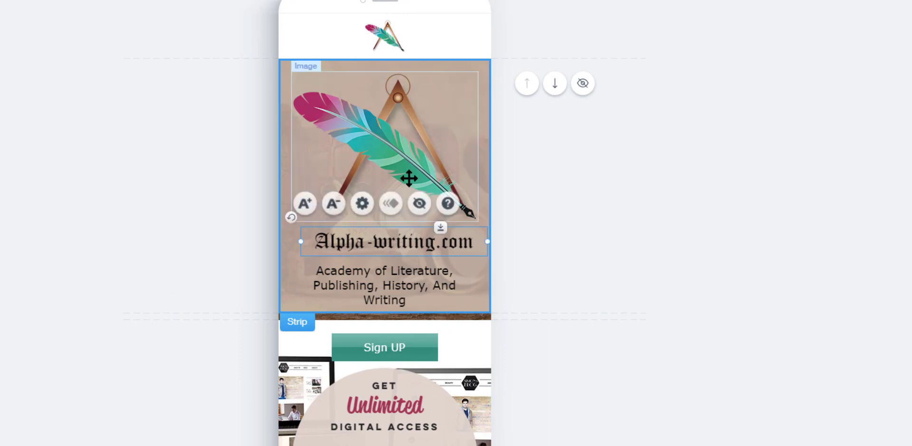
left_click_drag(407, 177, 403, 158)
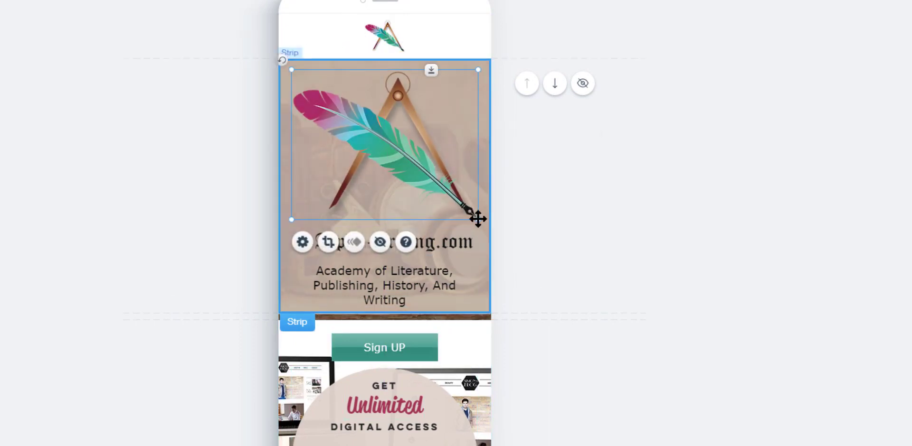
left_click_drag(477, 217, 419, 173)
left_click_drag(360, 147, 387, 157)
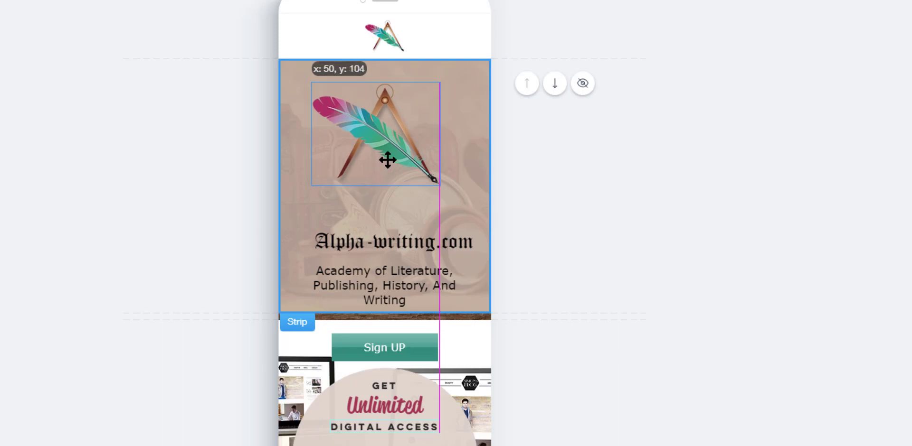
Move the Alpha-writing.com title up beneath the logo and adjust the width of its text box
left_click_drag(389, 238, 387, 212)
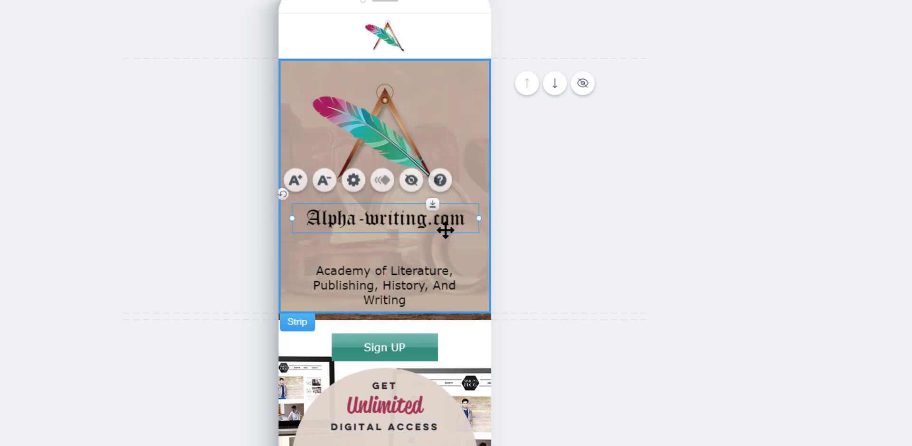
left_click(395, 127)
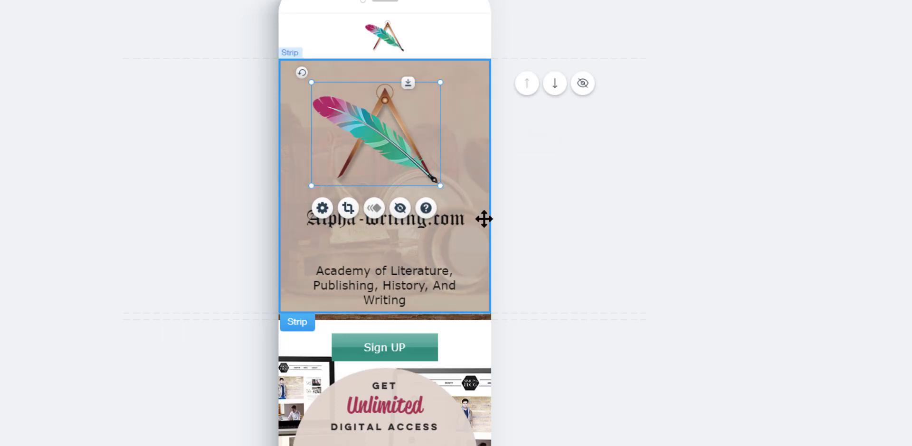
left_click(465, 222)
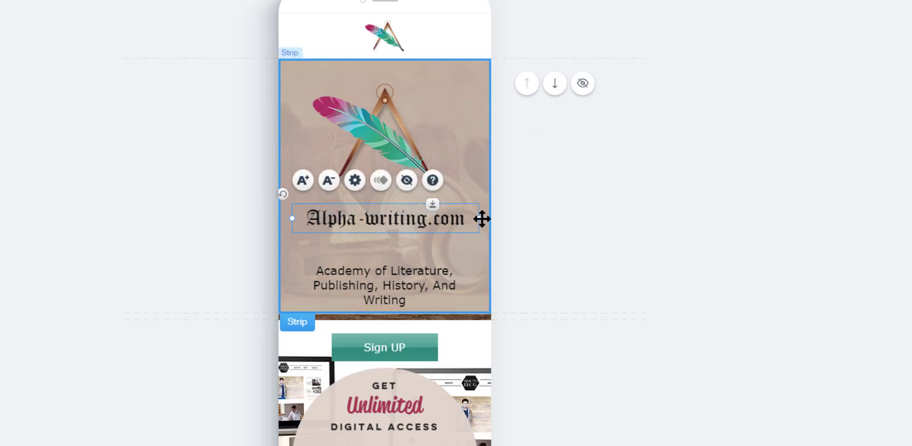
left_click_drag(478, 219, 460, 231)
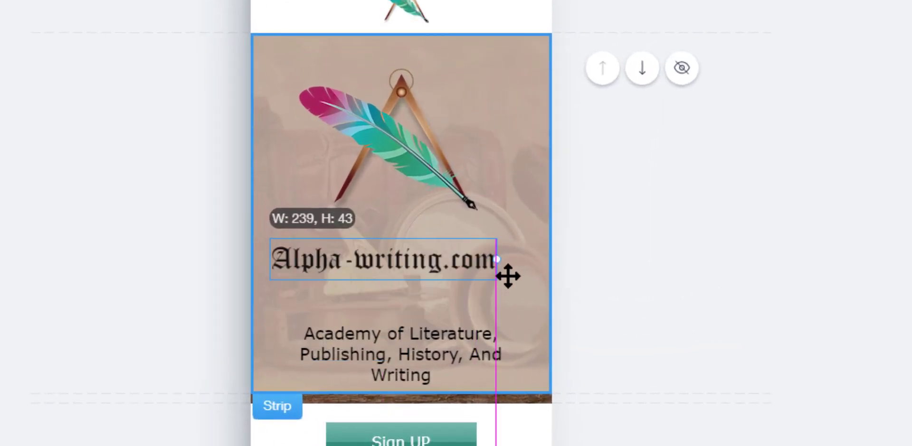
left_click_drag(507, 277, 531, 271)
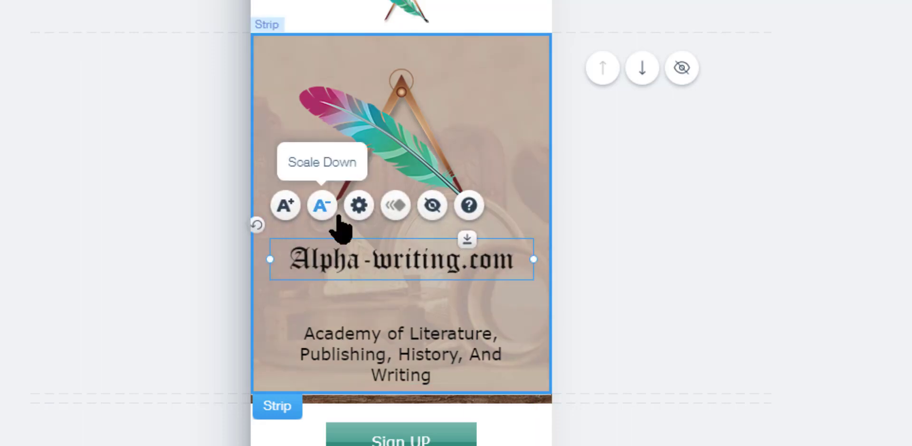
Scale the Alpha-writing.com title text down and back up until it is slightly larger than before
left_click(318, 213)
left_click(317, 214)
left_click(318, 214)
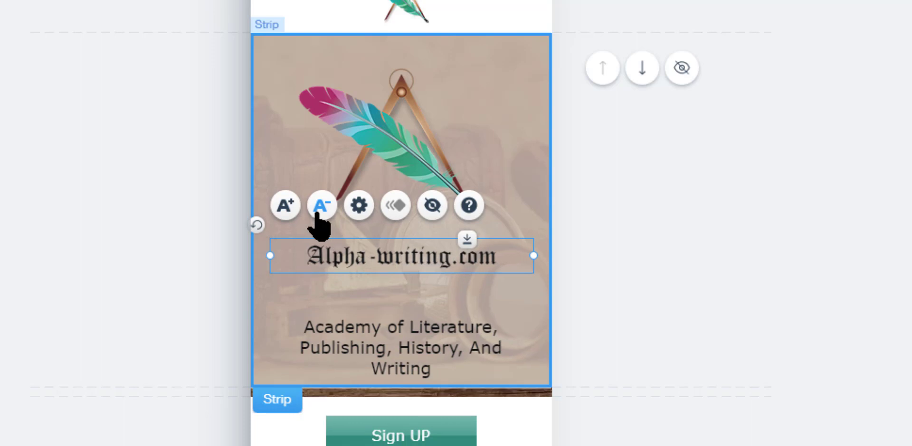
left_click(291, 209)
left_click(291, 209)
left_click(291, 209)
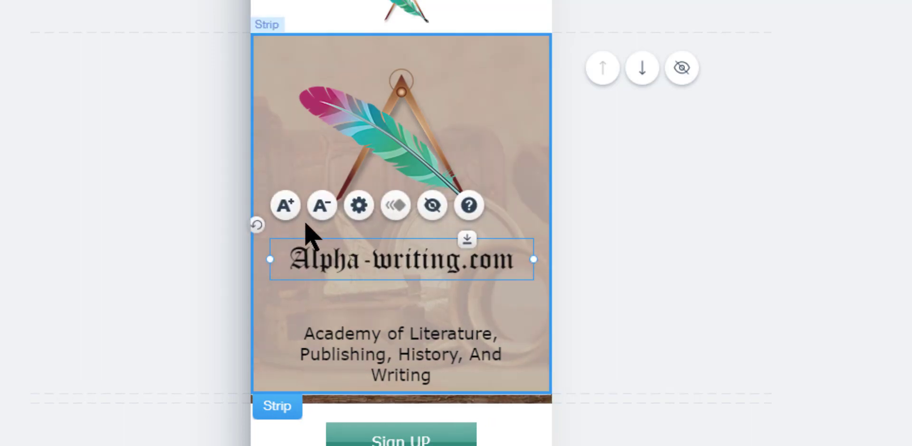
left_click(288, 215)
left_click(288, 215)
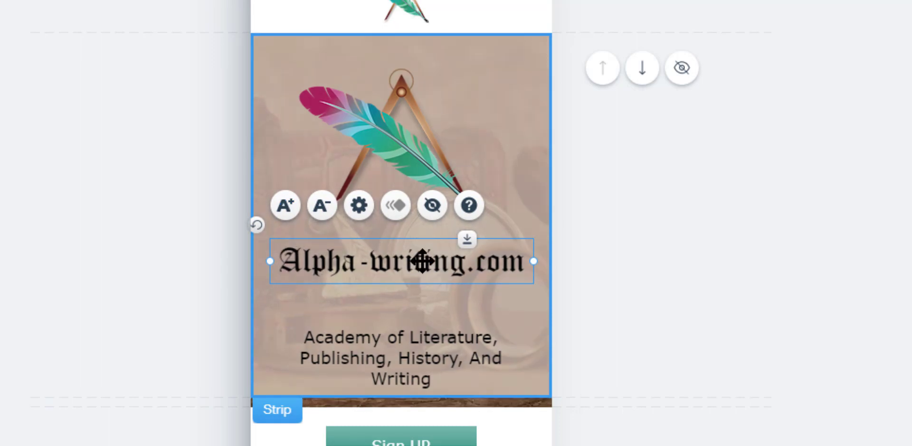
Nudge the Alpha-writing.com title text into position within the header strip
left_click_drag(418, 261, 424, 253)
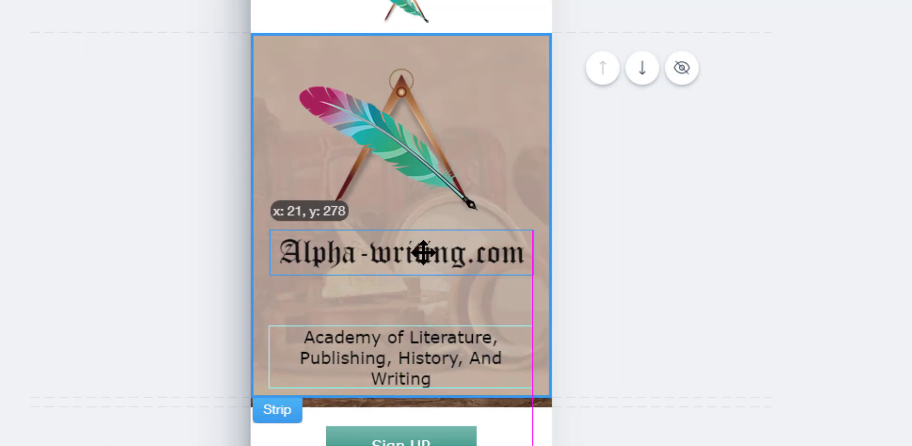
left_click_drag(423, 253, 424, 254)
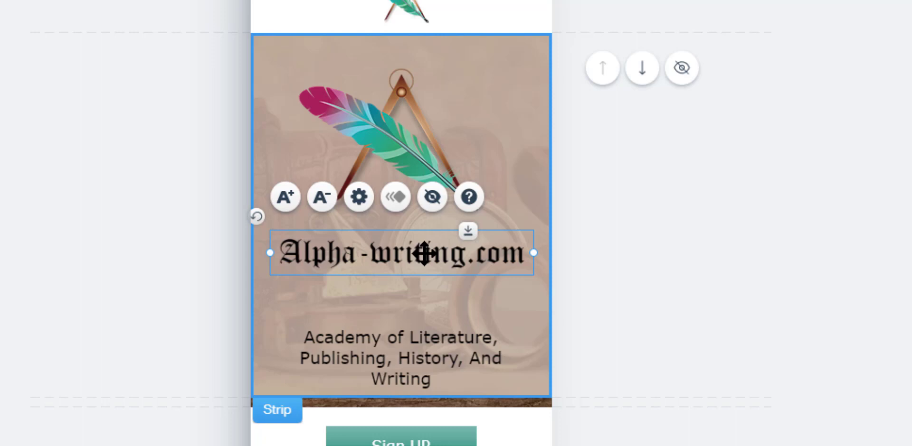
left_click_drag(424, 254, 426, 258)
left_click_drag(426, 257, 427, 258)
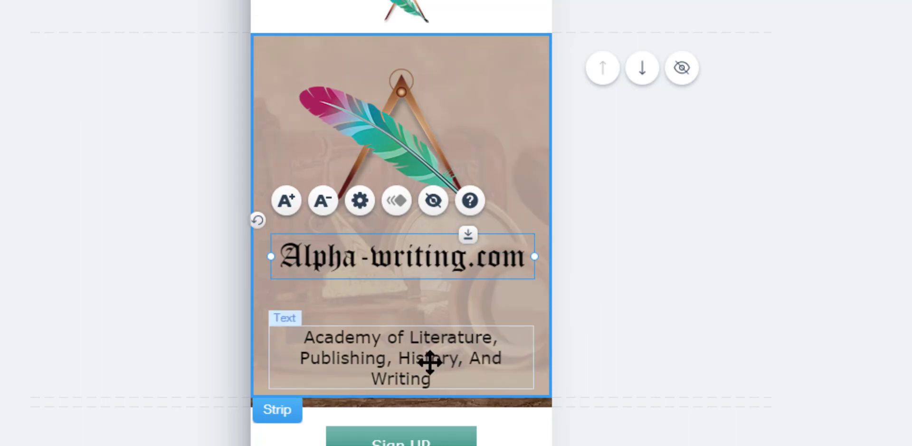
Move the Academy of Literature tagline slightly up toward the title and deselect it
left_click(430, 337)
left_click_drag(430, 337, 430, 335)
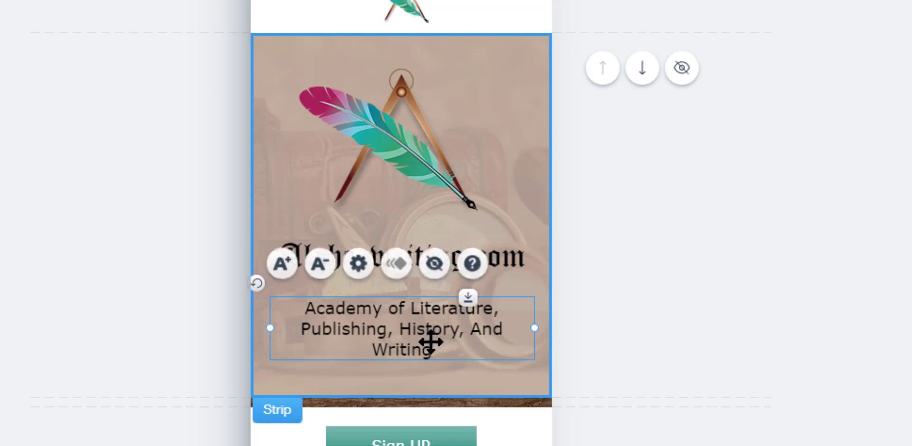
left_click(638, 345)
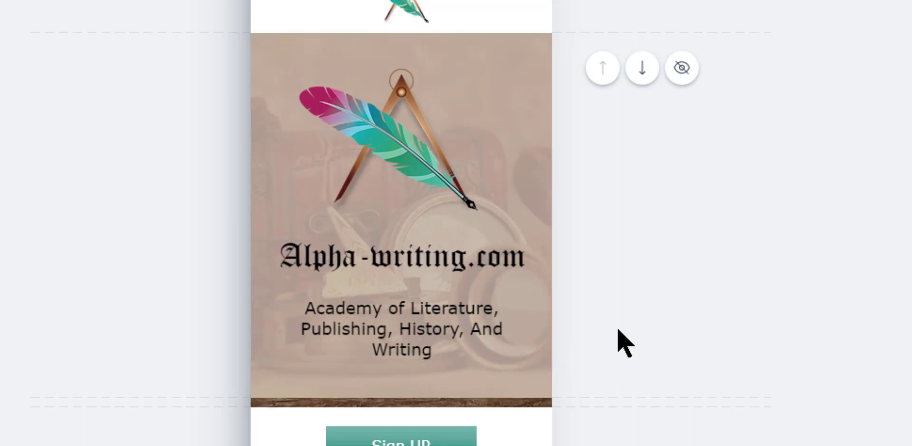
Scroll down the mobile page to check the sections below the header and back up
scroll(446, 361, "down", 3)
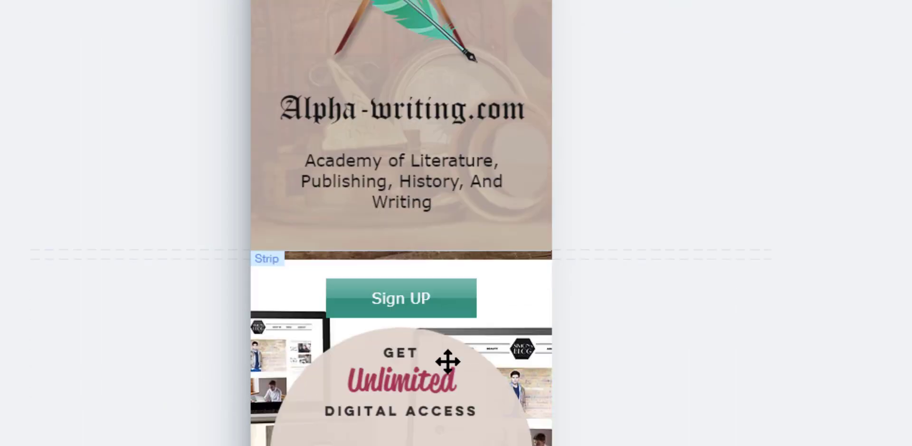
scroll(447, 361, "down", 20)
scroll(438, 351, "up", 4)
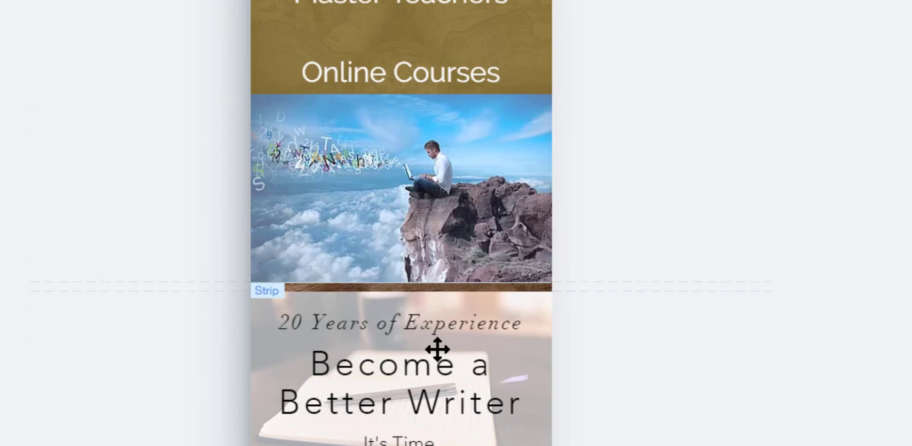
scroll(437, 350, "up", 15)
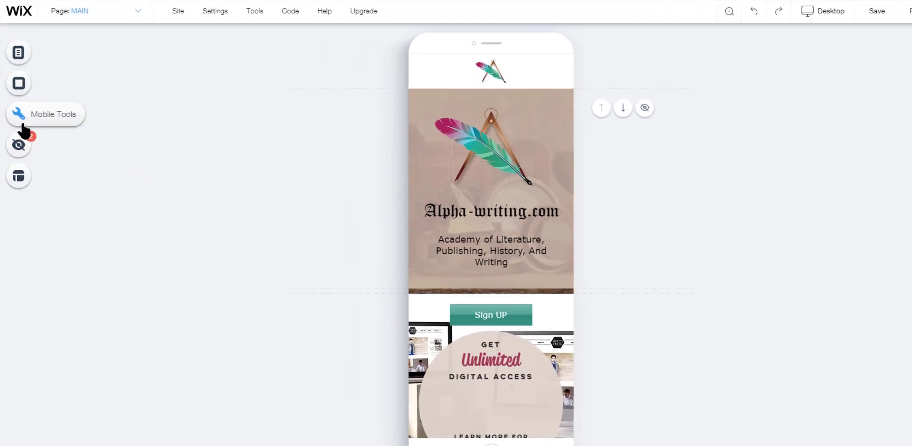
Run the Page Layout Optimizer to optimize the page for mobile
left_click(19, 109)
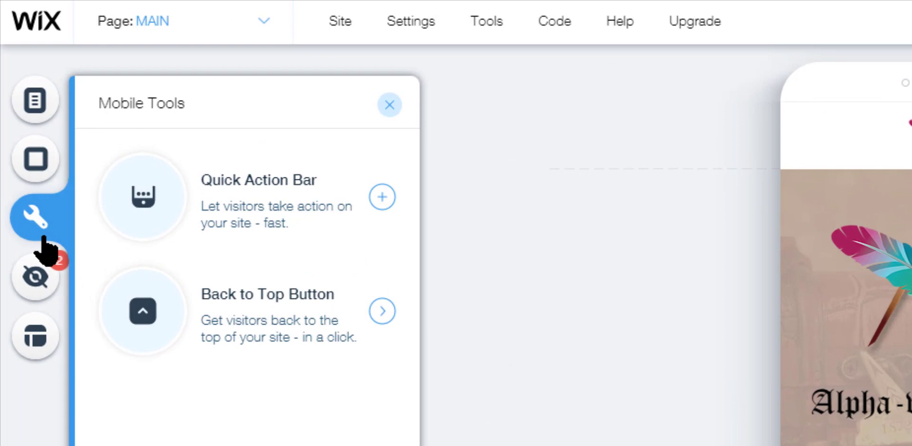
left_click(38, 338)
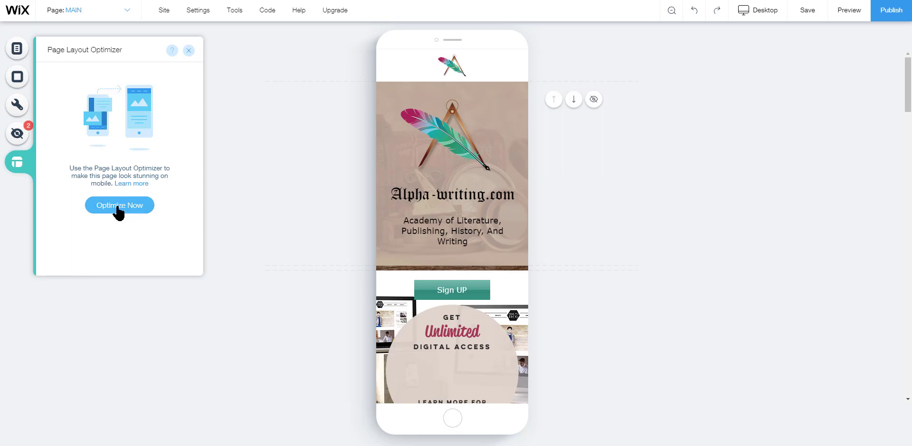
left_click(117, 208)
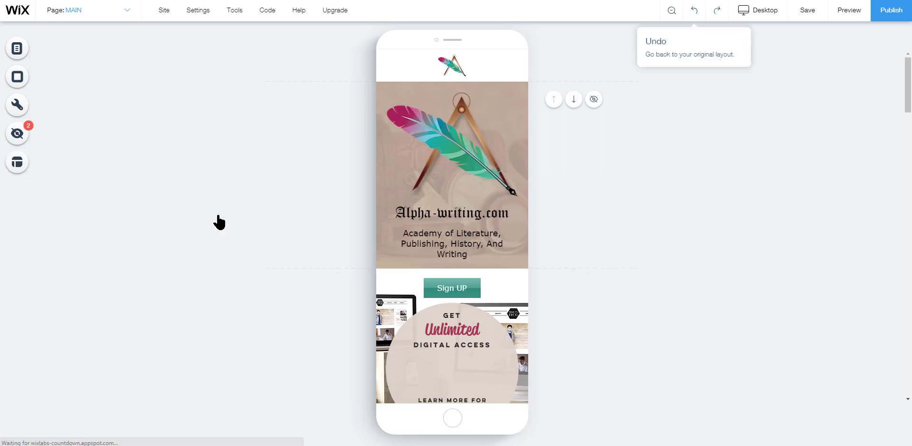
Scroll through the optimized mobile page down to the footer and back to the top
scroll(497, 202, "down", 8)
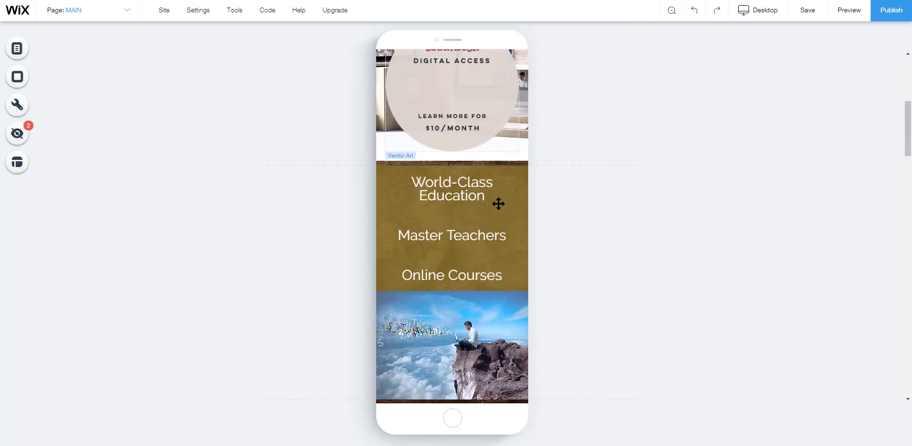
scroll(497, 203, "down", 7)
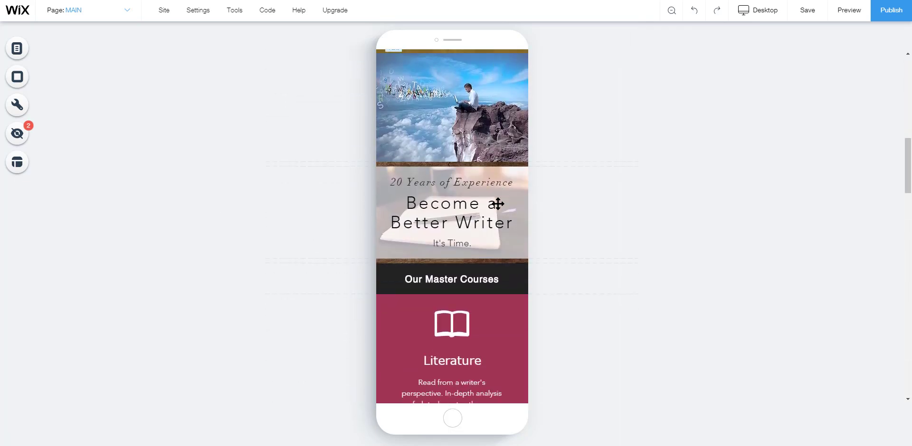
scroll(497, 205, "down", 8)
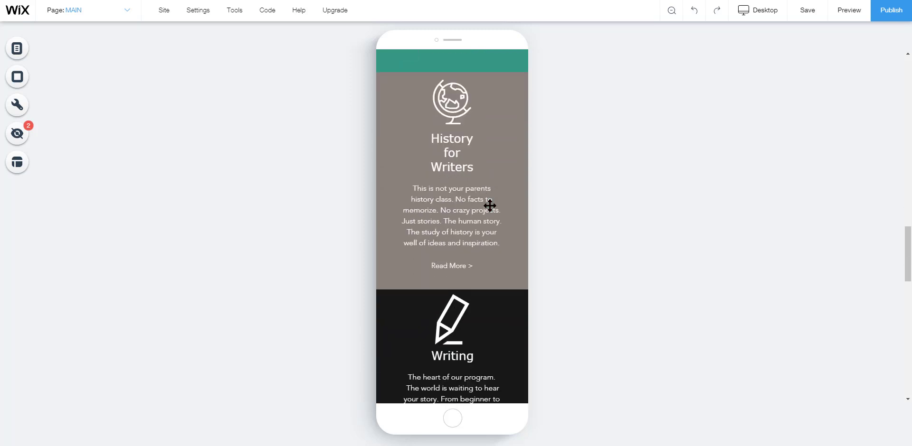
scroll(489, 205, "down", 6)
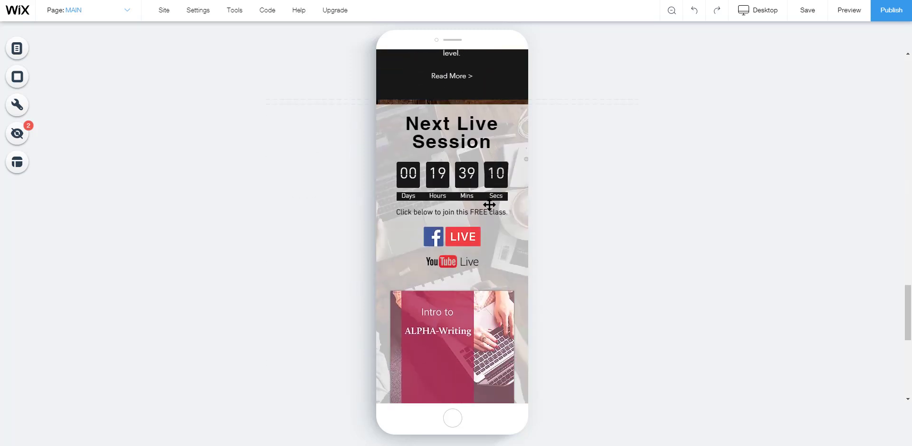
scroll(489, 205, "down", 7)
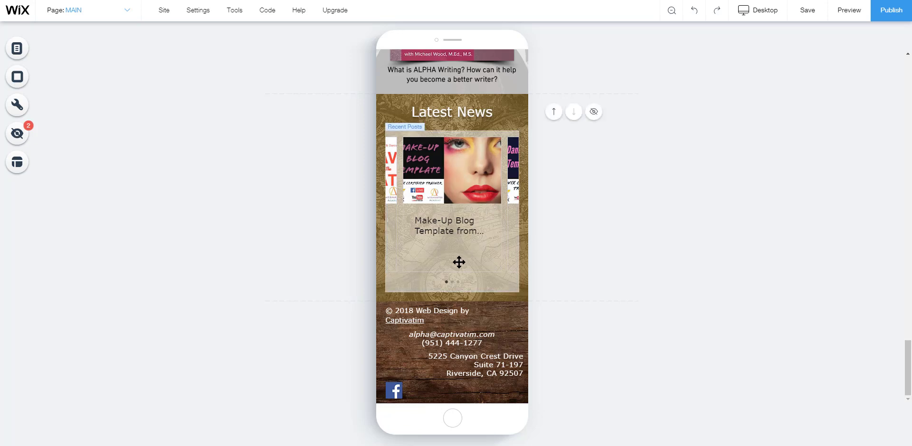
scroll(453, 254, "up", 15)
scroll(454, 249, "up", 10)
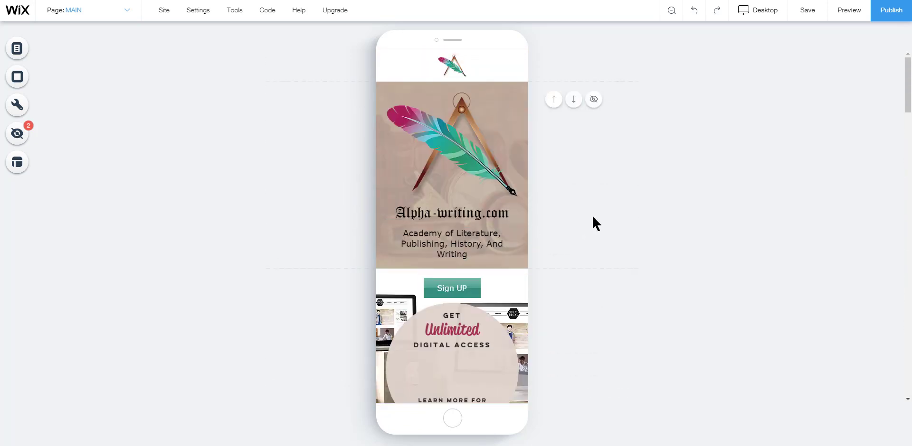
Drag the Sign UP strip's handle down to add space above it, then delete that added space
left_click(450, 143)
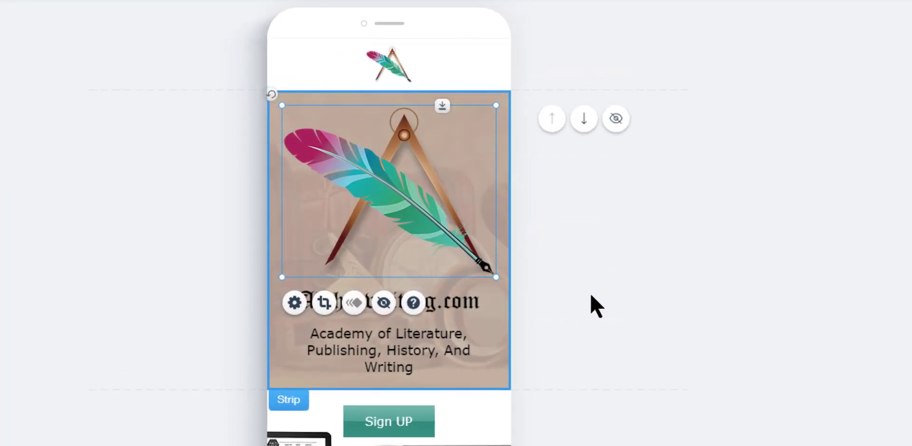
left_click(592, 293)
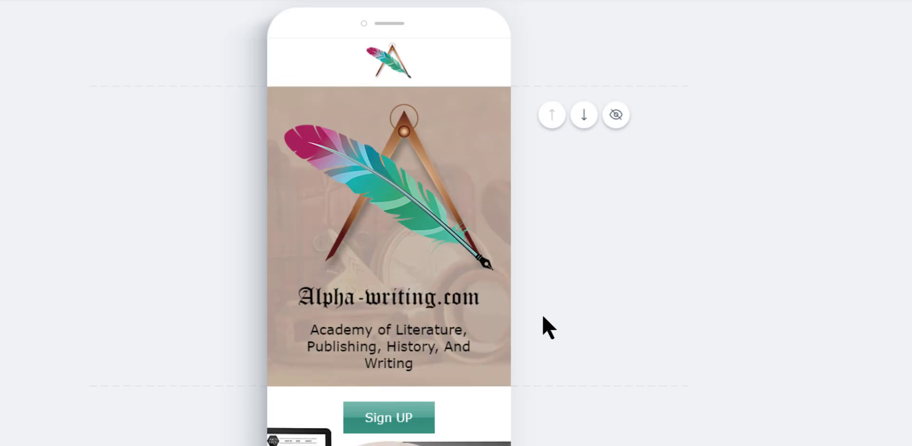
scroll(480, 298, "down", 3)
left_click(463, 251)
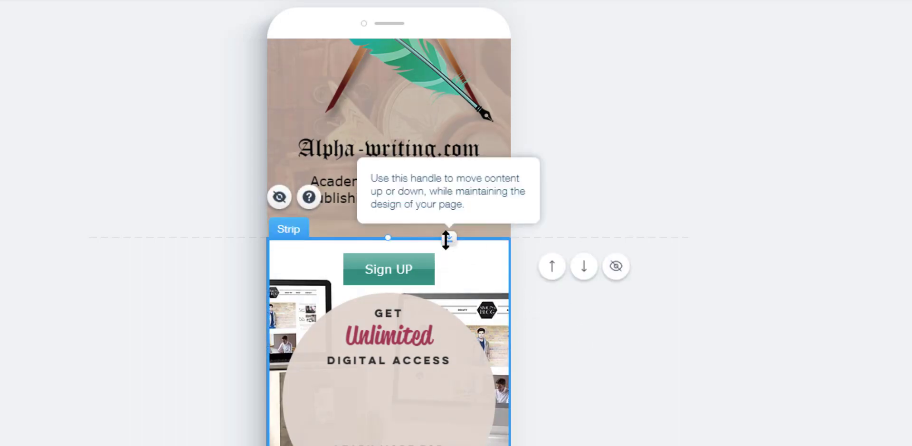
left_click_drag(445, 241, 505, 285)
left_click(577, 265)
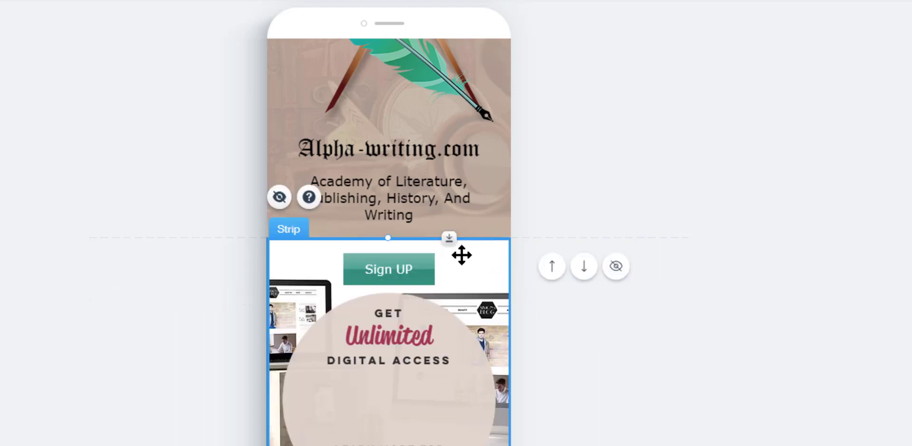
left_click_drag(446, 238, 447, 321)
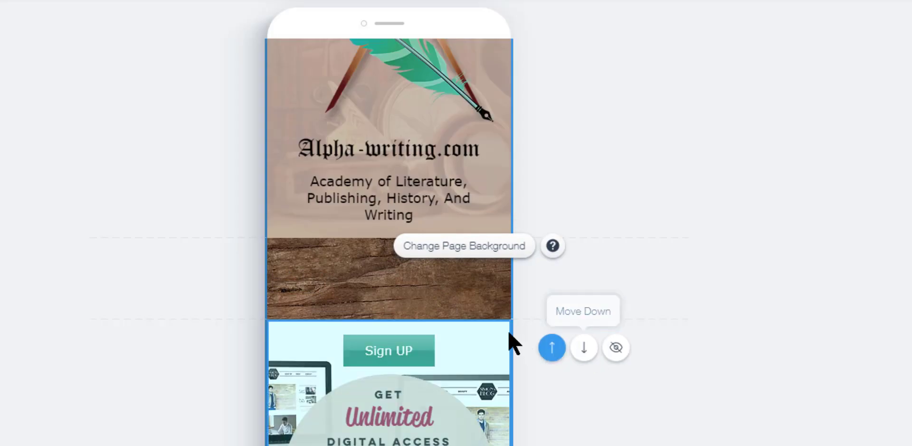
left_click_drag(447, 323, 466, 308)
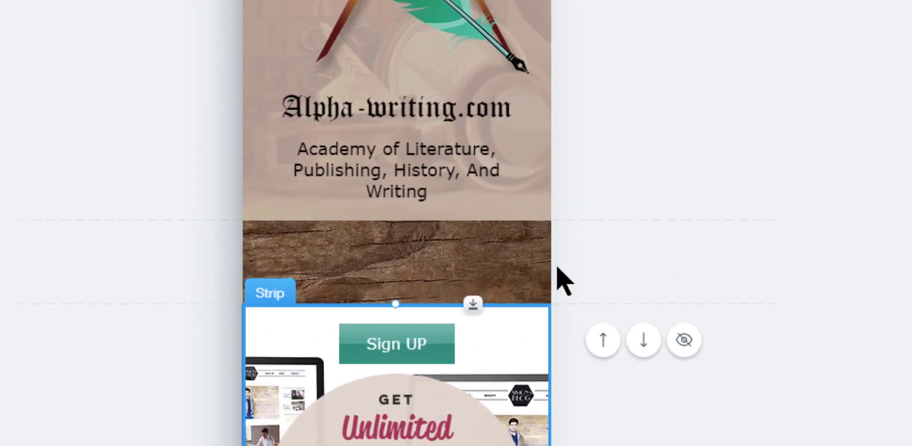
left_click(649, 362)
left_click(488, 289)
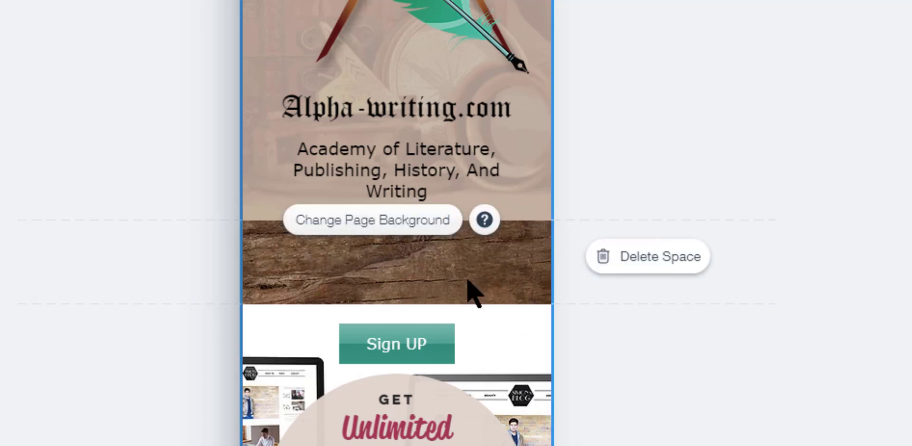
left_click(633, 264)
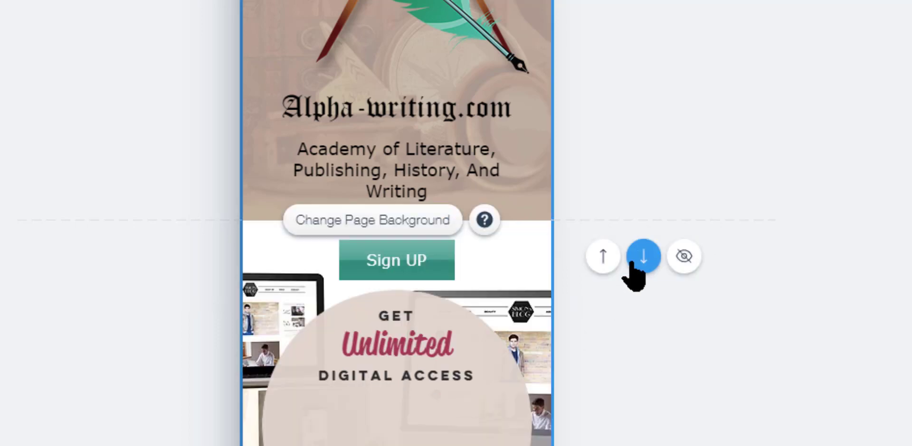
Delete the empty space between the Sign UP strip and the World-Class Education section
scroll(518, 309, "down", 4)
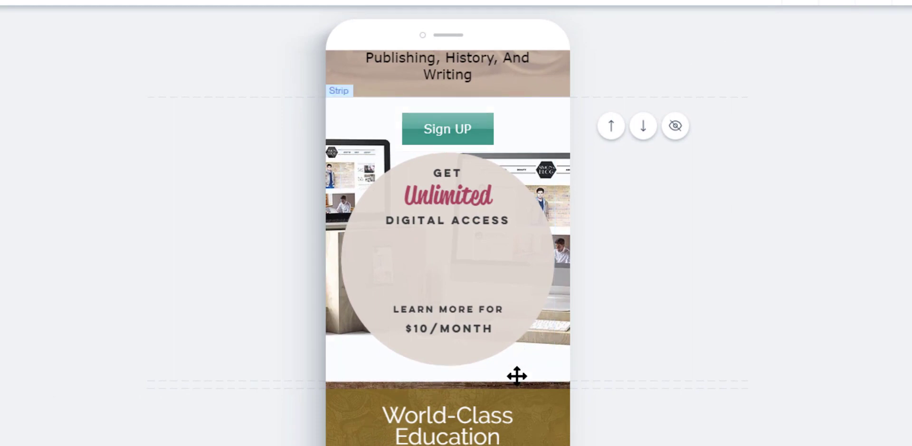
mouse_move(518, 388)
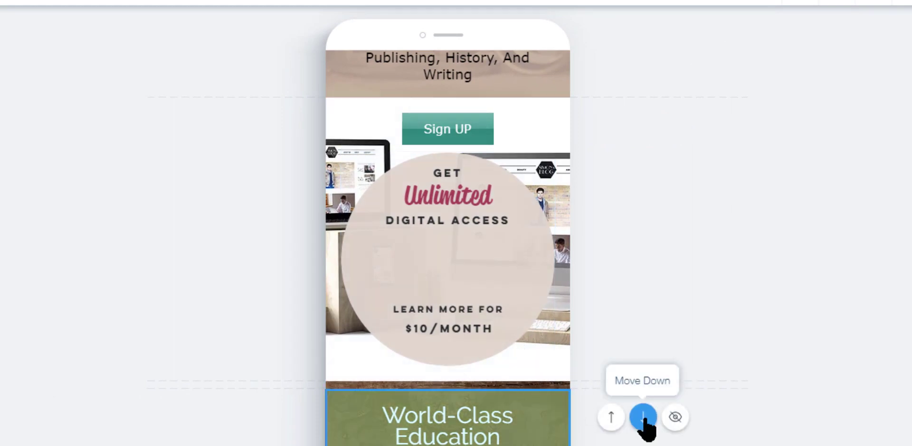
scroll(798, 407, "up", 5)
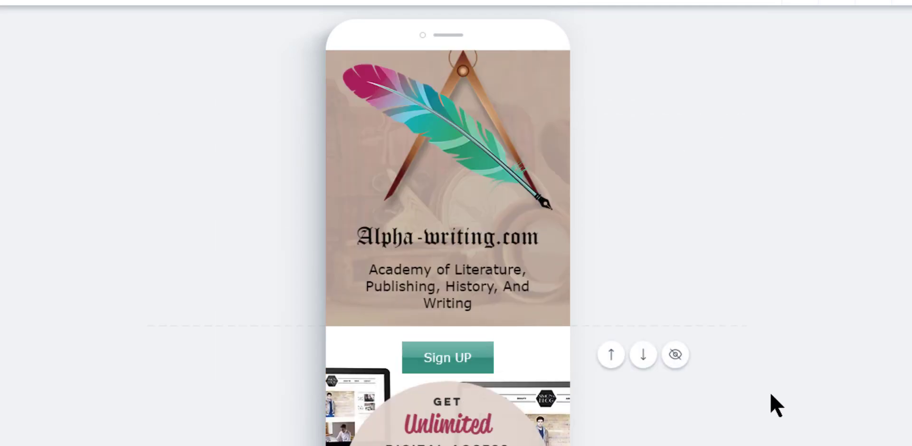
scroll(759, 407, "down", 2)
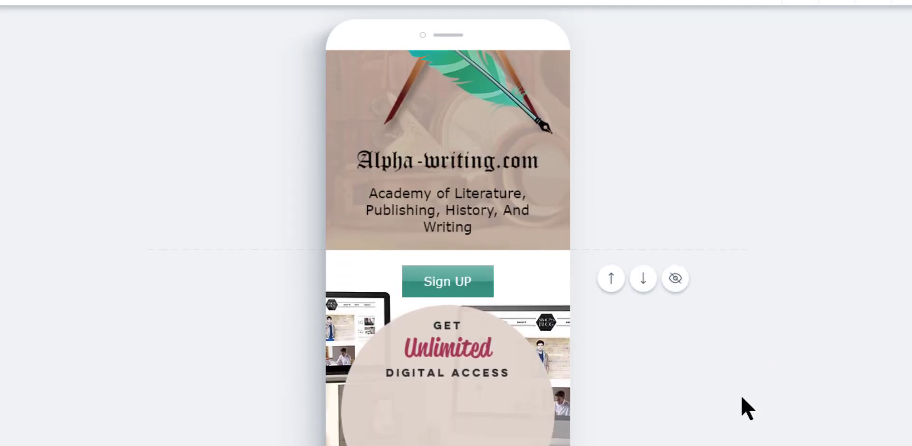
scroll(733, 403, "down", 4)
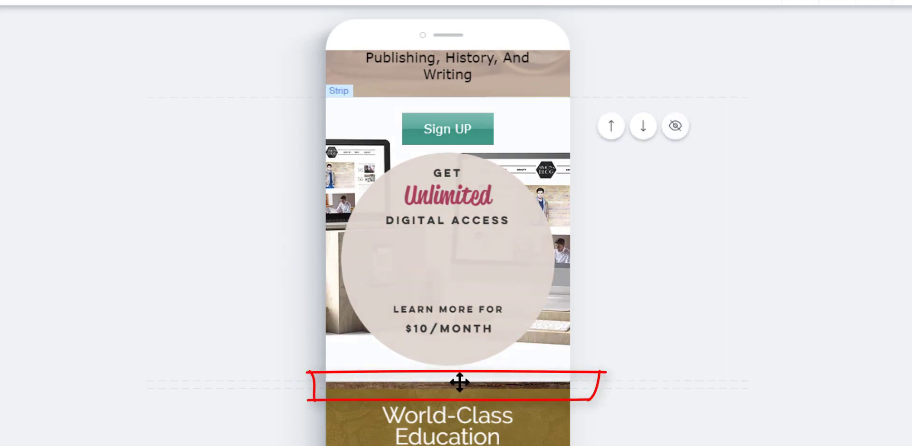
mouse_move(460, 386)
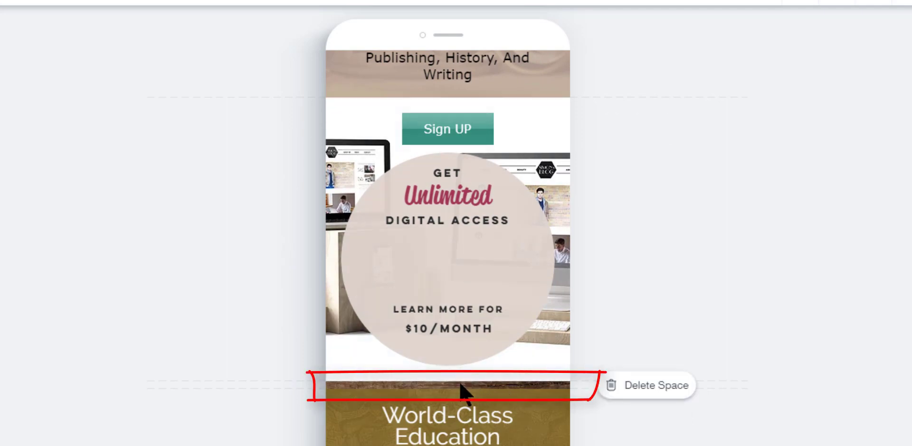
left_click(629, 387)
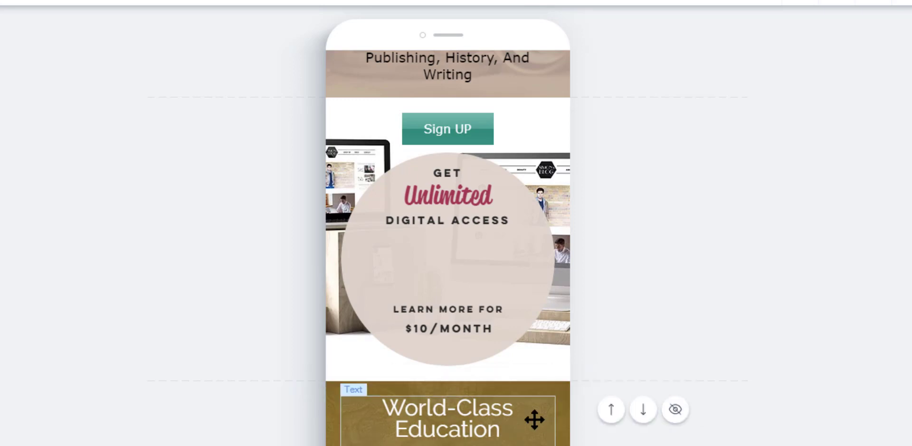
Select the World-Class Education column and drag its handle to add space above it
left_click(545, 411)
left_click(537, 398)
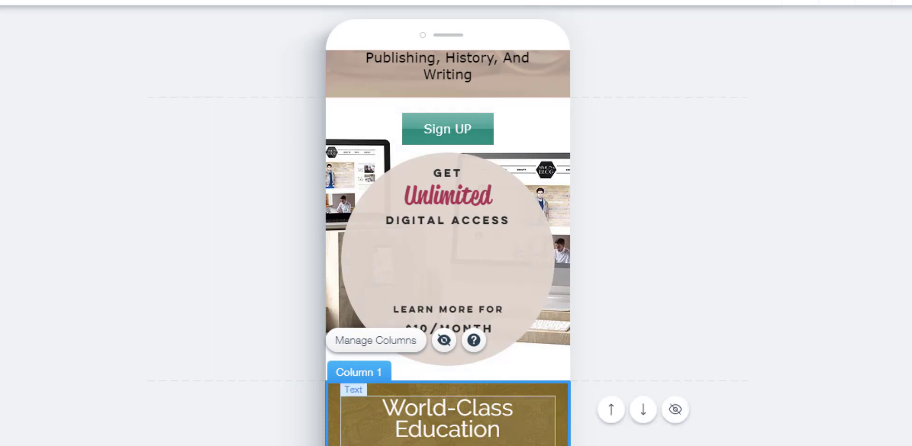
left_click_drag(564, 437, 529, 360)
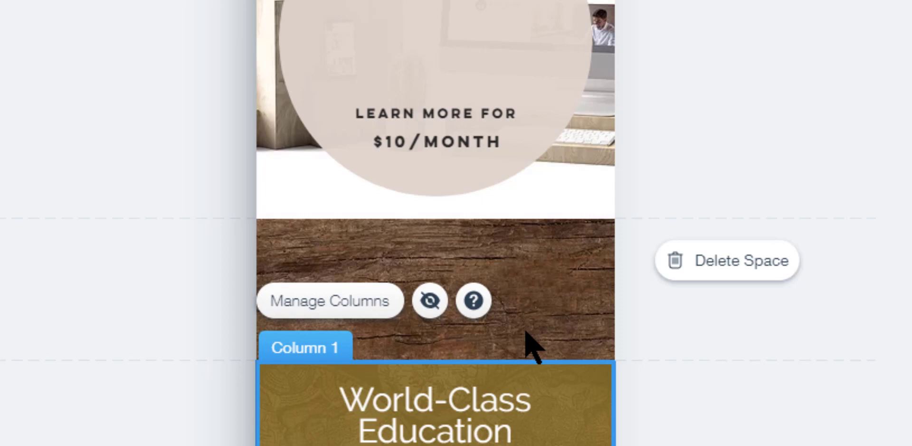
scroll(544, 321, "up", 5)
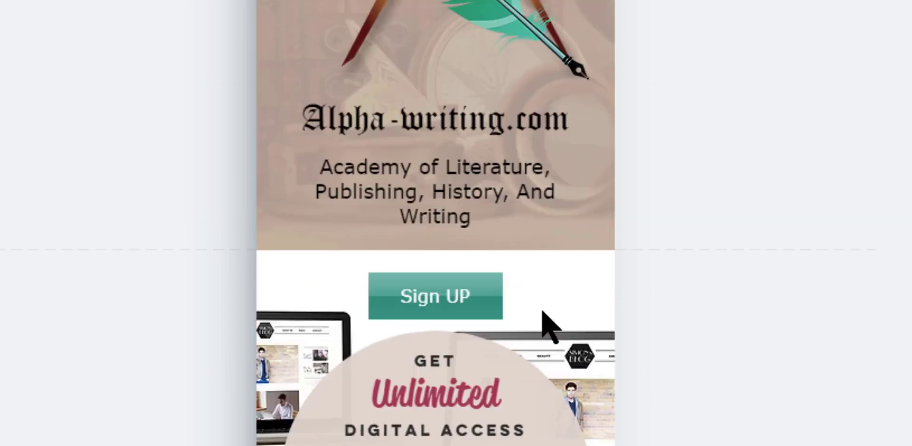
scroll(543, 314, "down", 5)
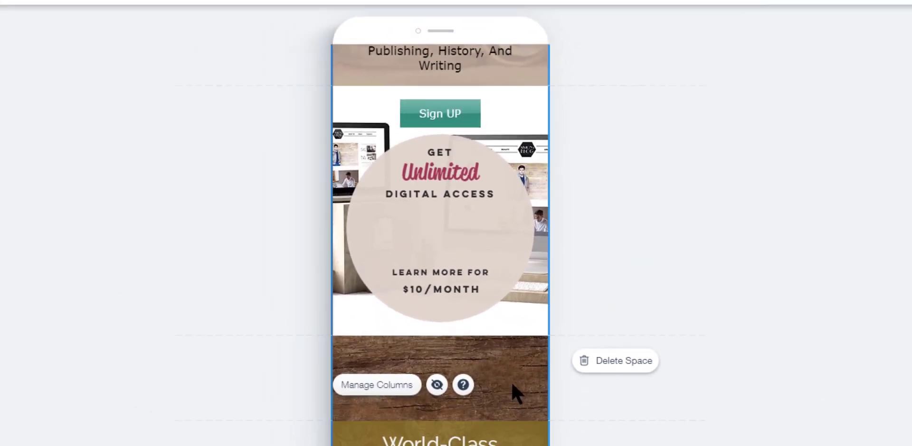
Change the mobile page background to the palm-tree sky image
left_click(512, 383)
left_click(478, 392)
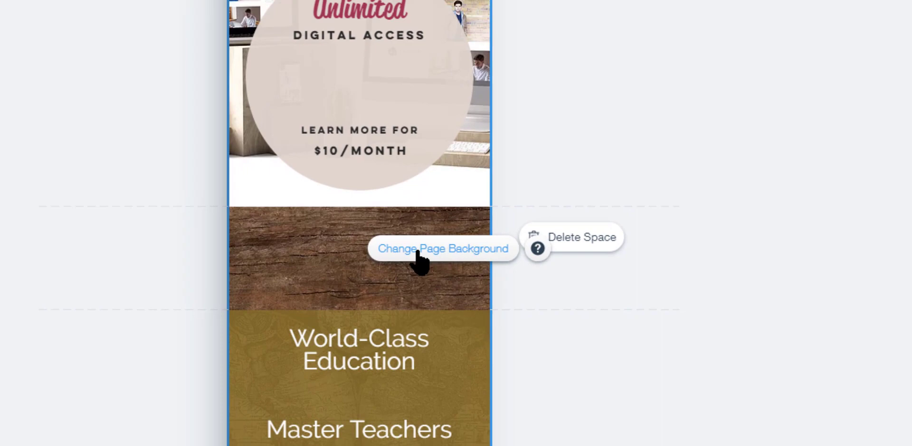
left_click(372, 231)
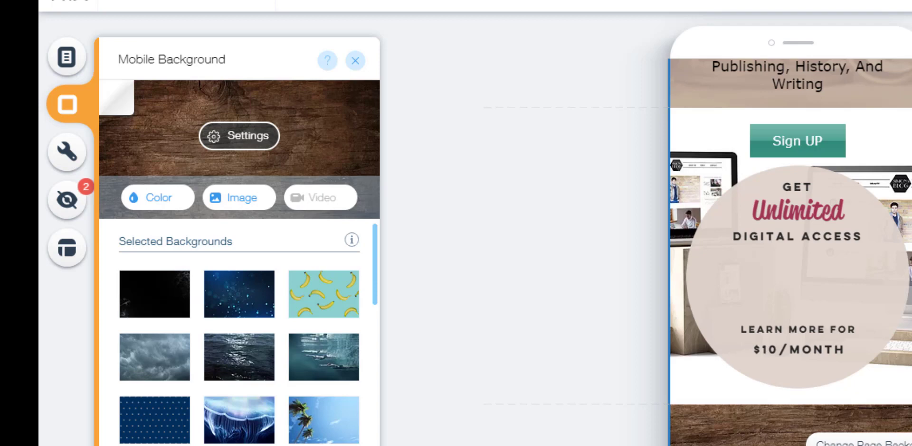
left_click(311, 430)
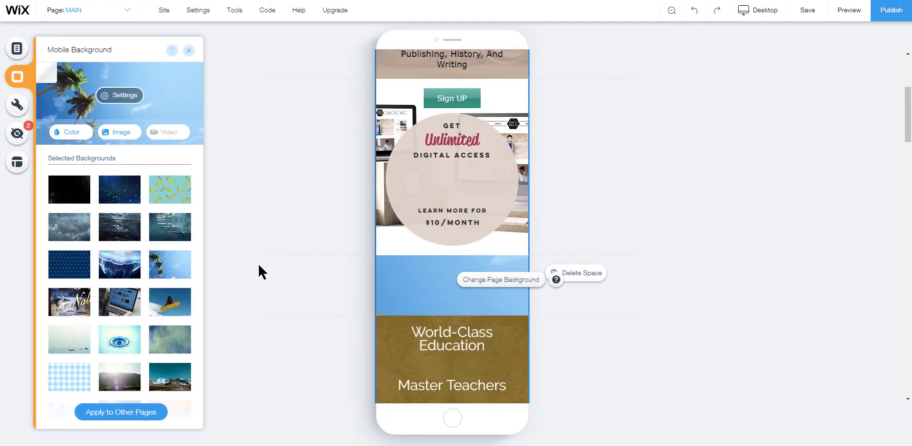
left_click(258, 263)
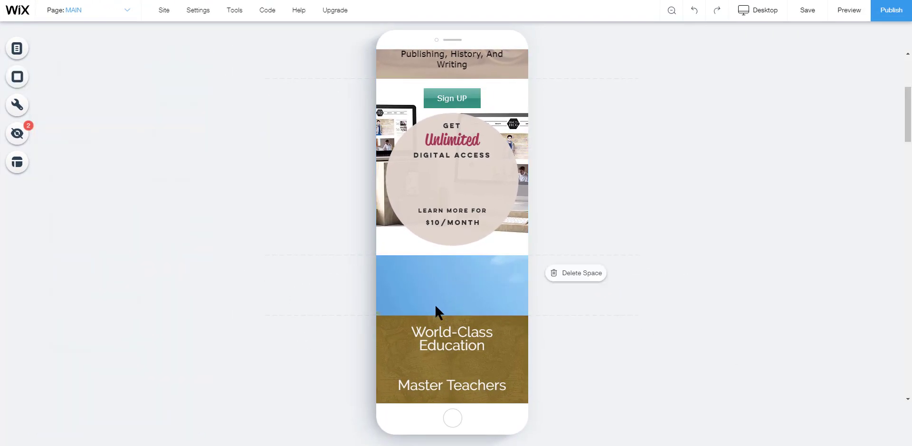
Move the Sign UP strip slightly down to leave a small gap below the header
scroll(451, 311, "down", 2)
scroll(428, 276, "down", 2)
scroll(413, 309, "up", 4)
scroll(503, 230, "down", 1)
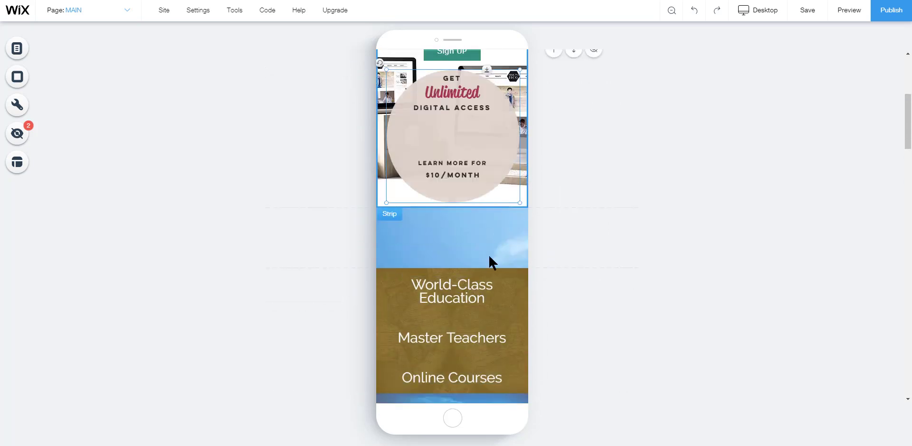
scroll(492, 233, "up", 4)
left_click(495, 230)
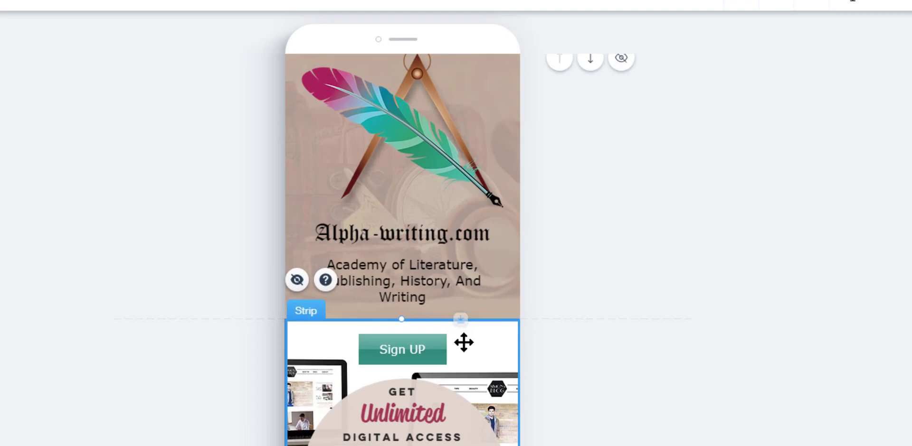
mouse_move(464, 343)
left_mouse_down()
mouse_move(461, 445)
mouse_move(460, 327)
left_mouse_up()
left_click(627, 443)
Switch the editor to the desktop view and scroll to the header
scroll(627, 442, "down", 3)
scroll(663, 314, "up", 2)
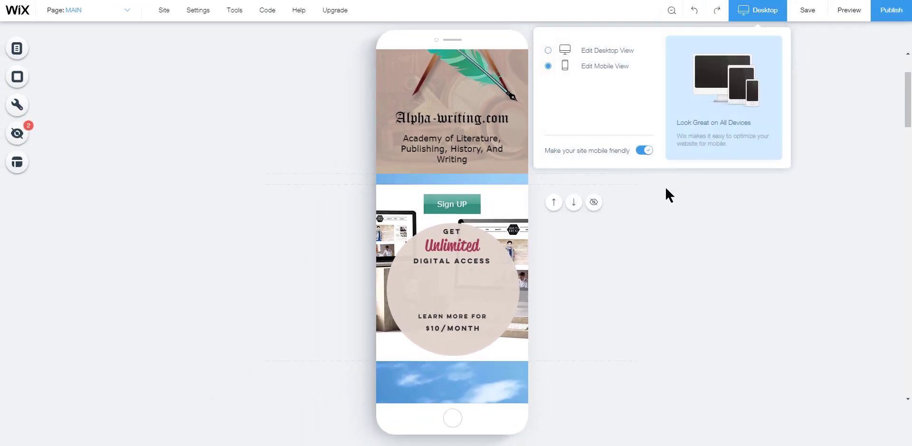
mouse_move(755, 16)
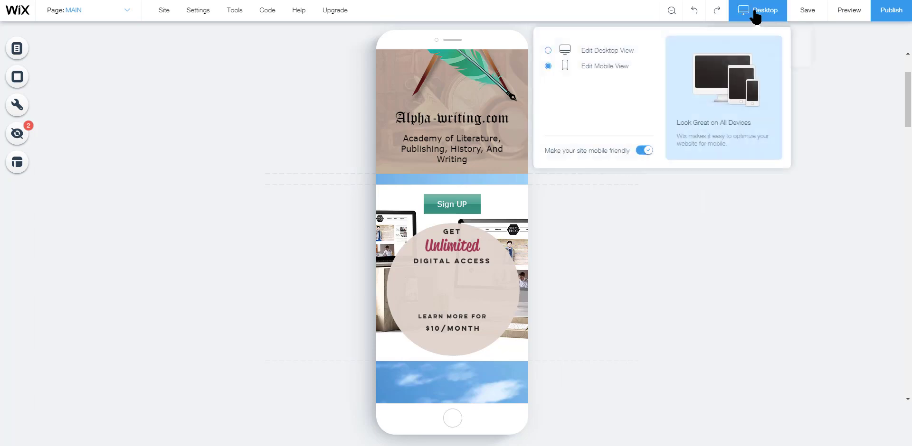
left_click(611, 51)
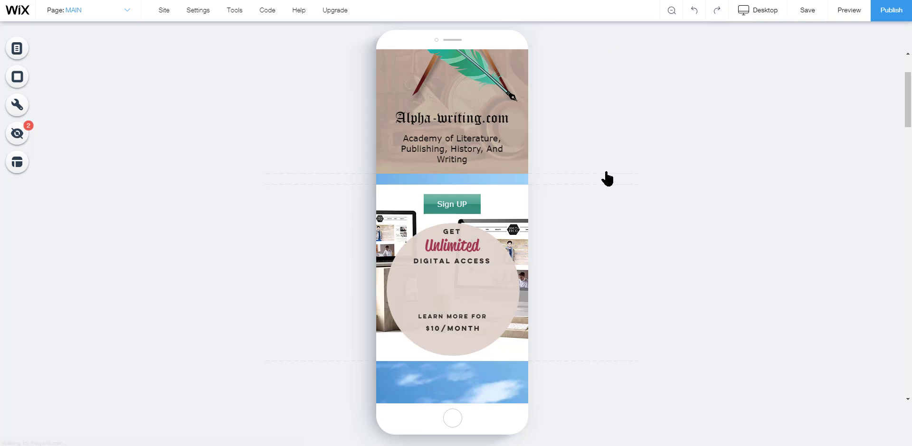
scroll(451, 271, "down", 1)
scroll(451, 271, "down", 2)
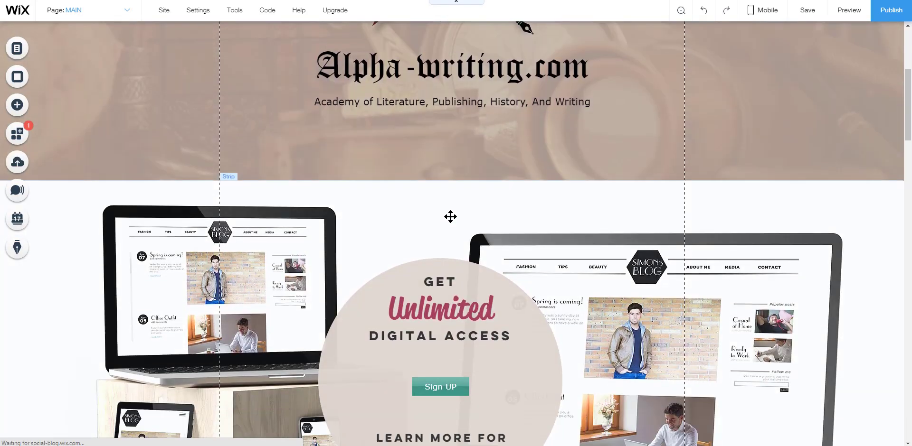
Try adding space below the desktop header strip, then undo it
left_click(446, 195)
left_click_drag(488, 182, 476, 223)
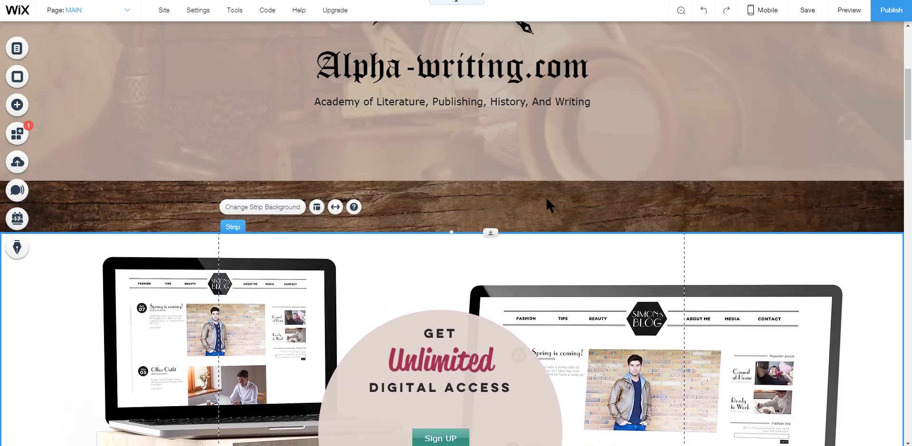
key("ctrl+z")
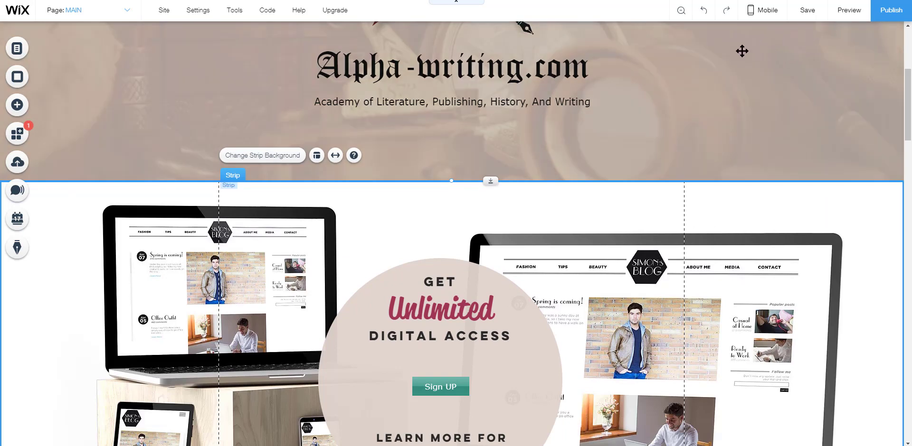
Switch the editor back to the mobile view
left_click(764, 15)
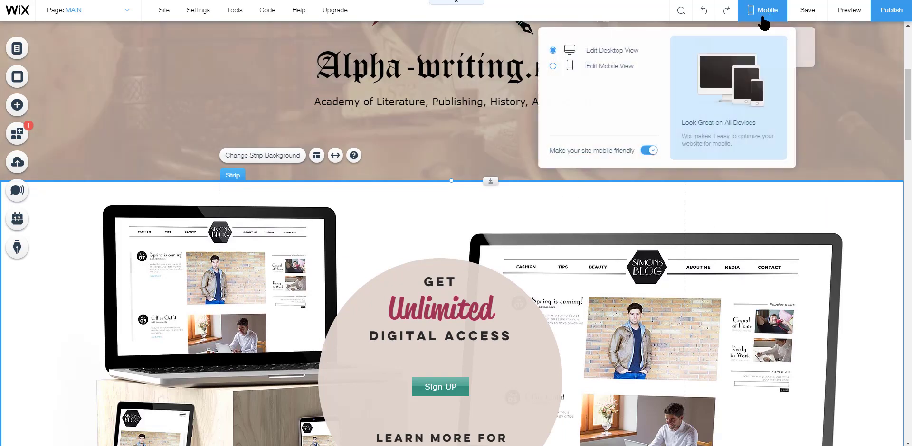
left_click(614, 62)
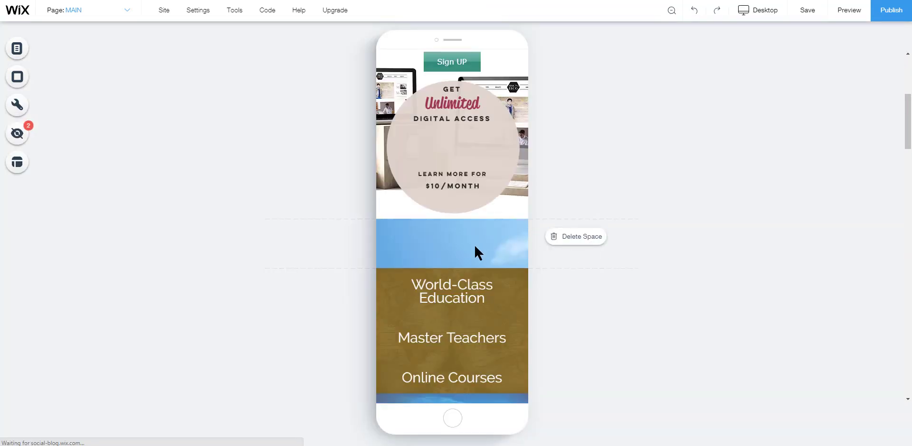
Set the mobile page background to a plain white color
mouse_move(475, 247)
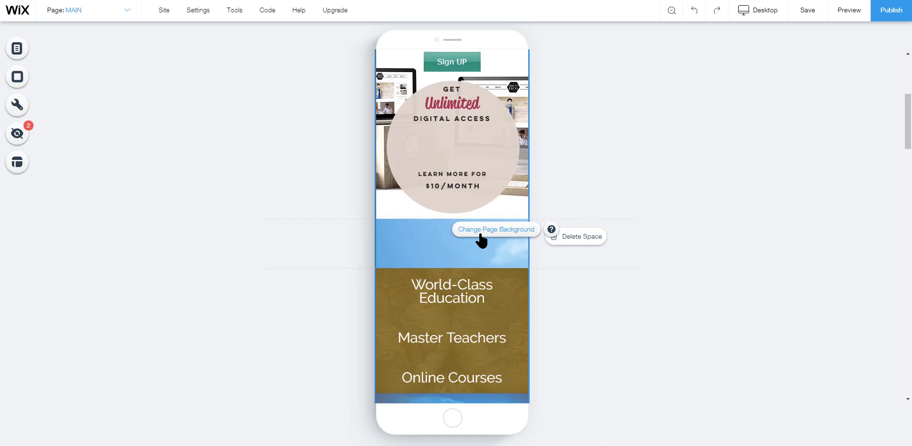
left_click(481, 235)
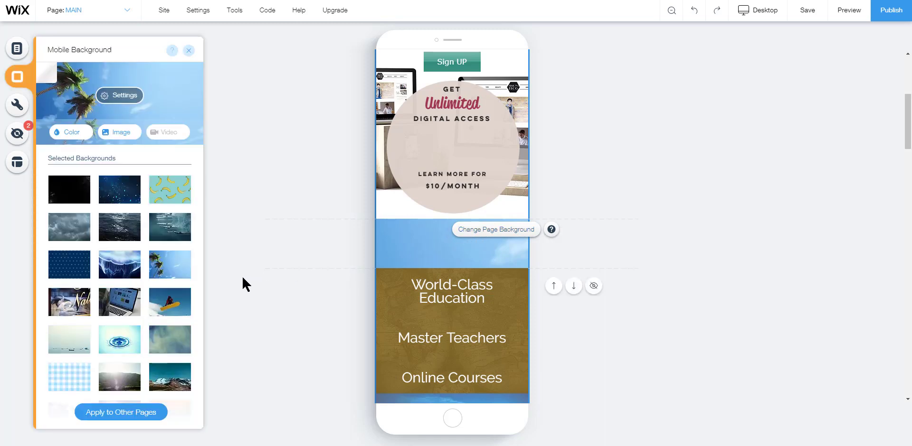
left_click(68, 133)
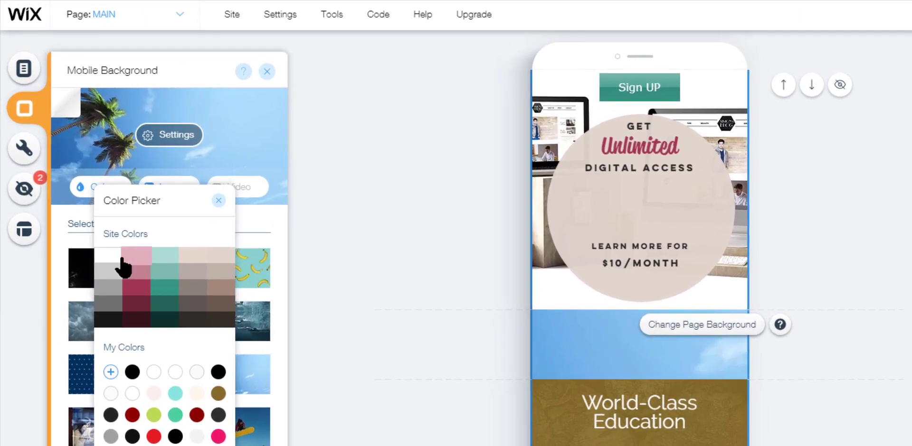
left_click(116, 266)
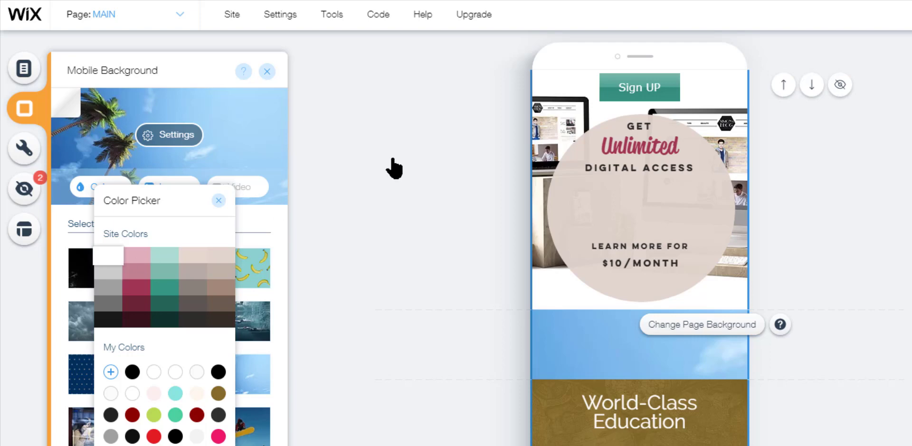
left_click(264, 67)
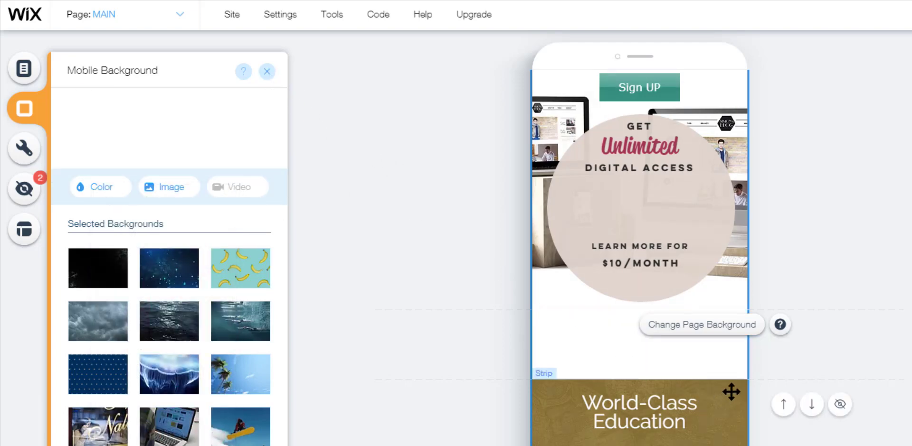
Move the World-Class Education strip up to close the gap below the Sign UP strip
left_click(719, 384)
left_click_drag(691, 383, 797, 292)
left_click_drag(589, 292, 589, 299)
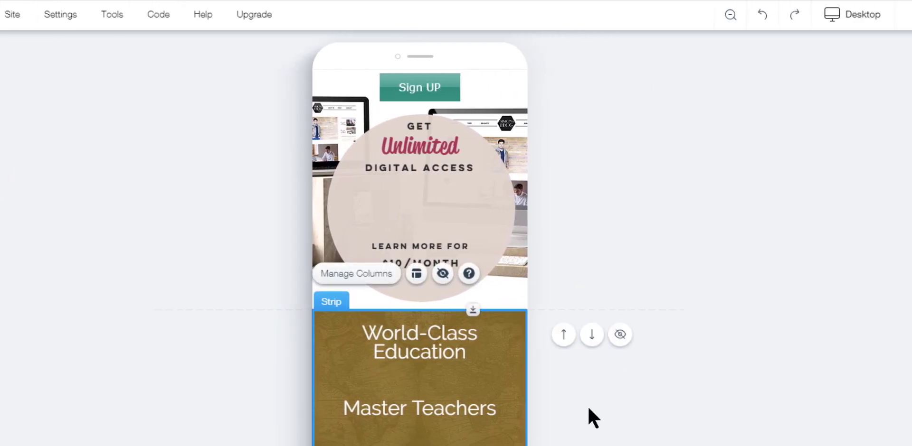
Drag the Sign UP strip further down below the header
scroll(580, 434, "up", 6)
left_click(520, 330)
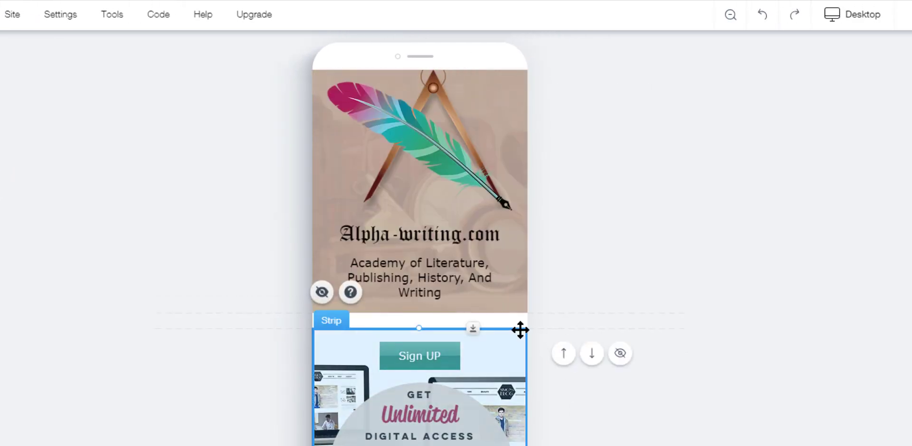
left_click(593, 268)
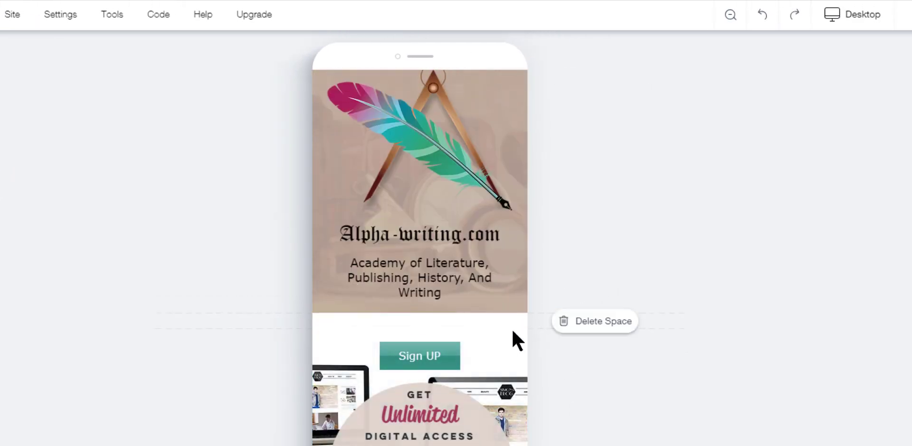
left_click(481, 335)
left_click_drag(477, 355, 480, 365)
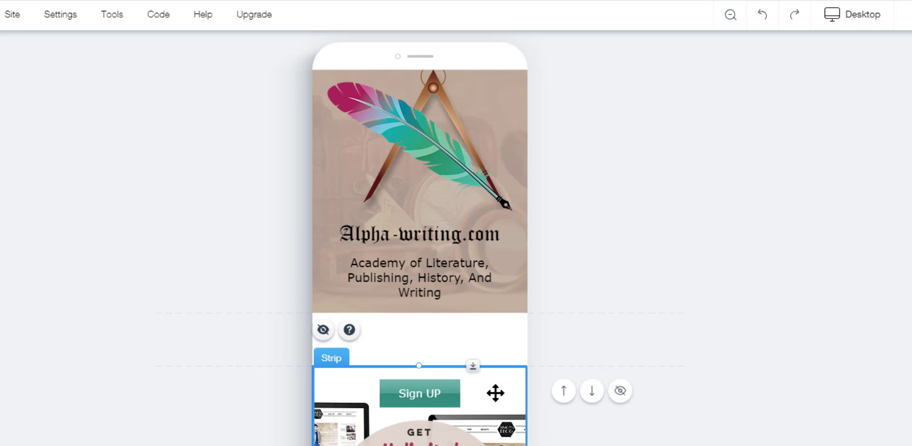
Delete the empty space between the header and the Sign UP strip
left_click(583, 314)
mouse_move(489, 341)
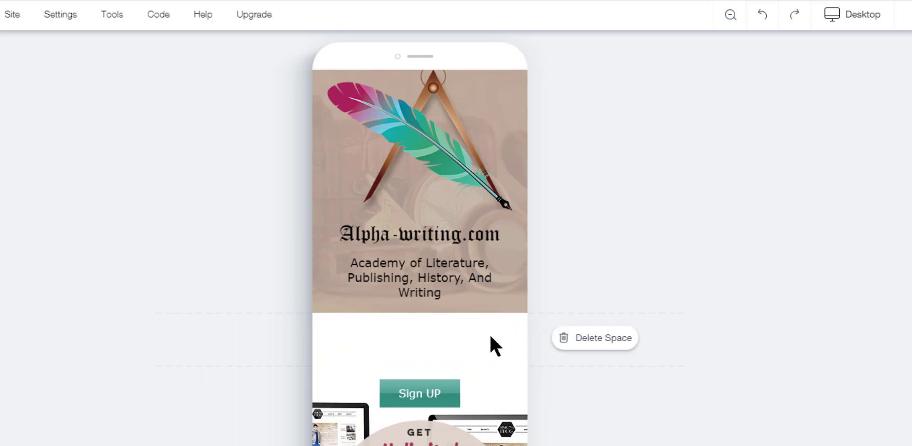
left_click(575, 339)
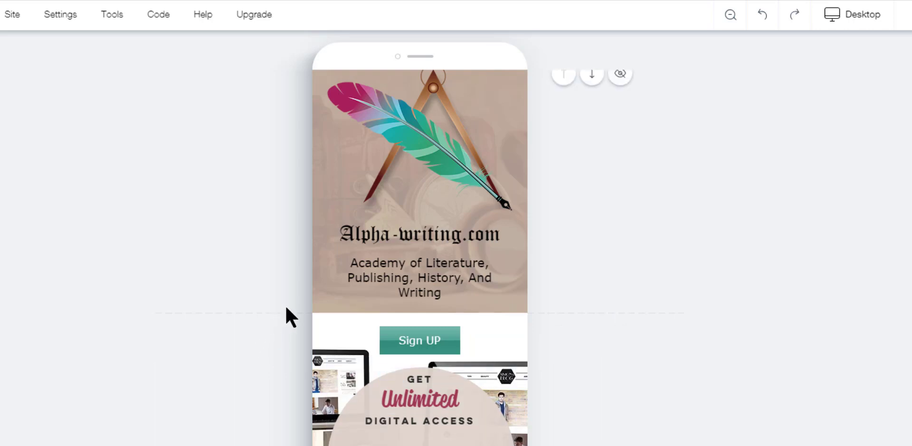
Move the Sign UP button down into the circle graphic
scroll(271, 359, "down", 3)
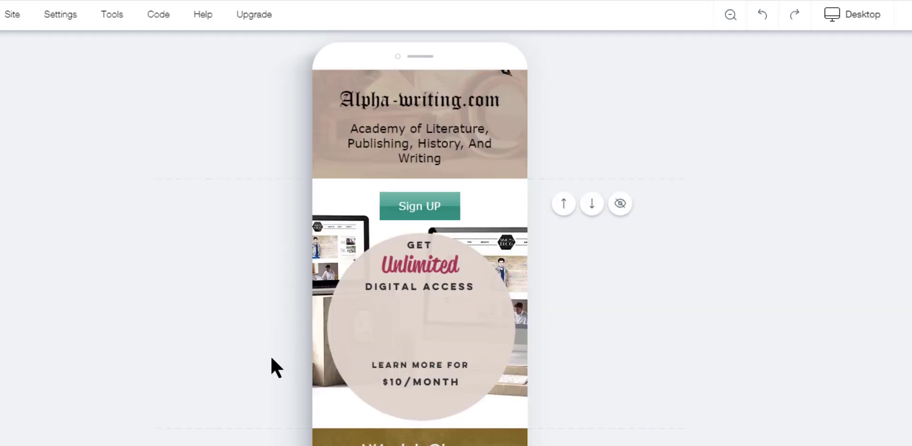
scroll(270, 358, "up", 3)
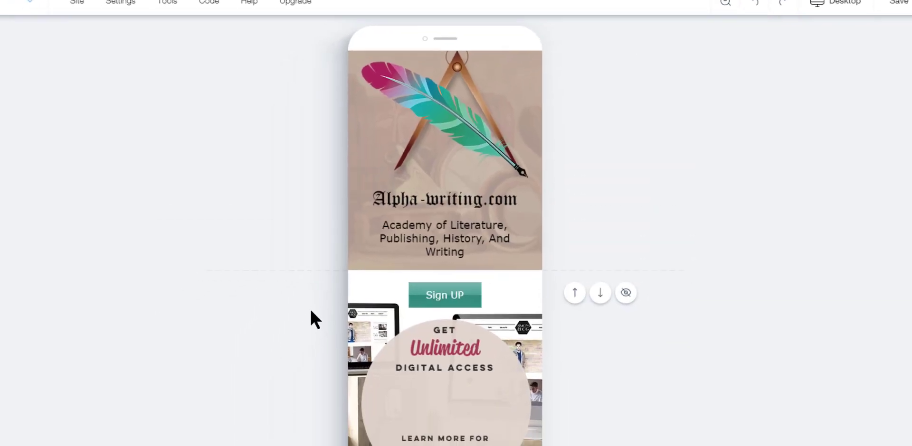
scroll(311, 312, "down", 1)
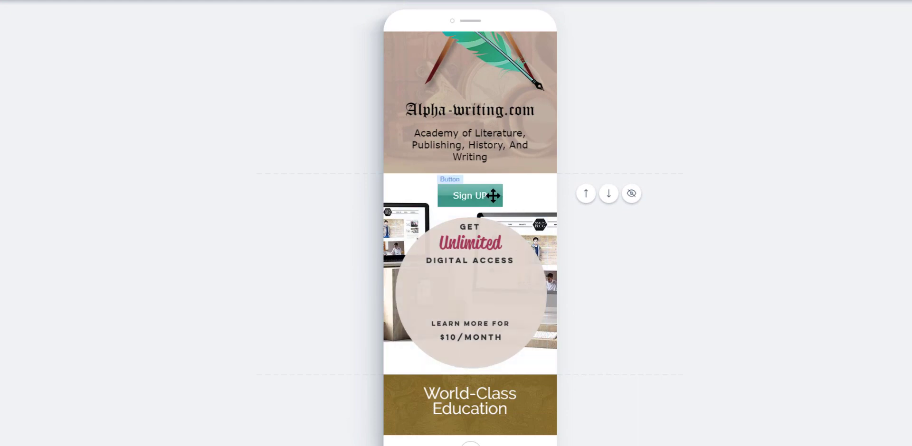
left_click_drag(493, 195, 494, 296)
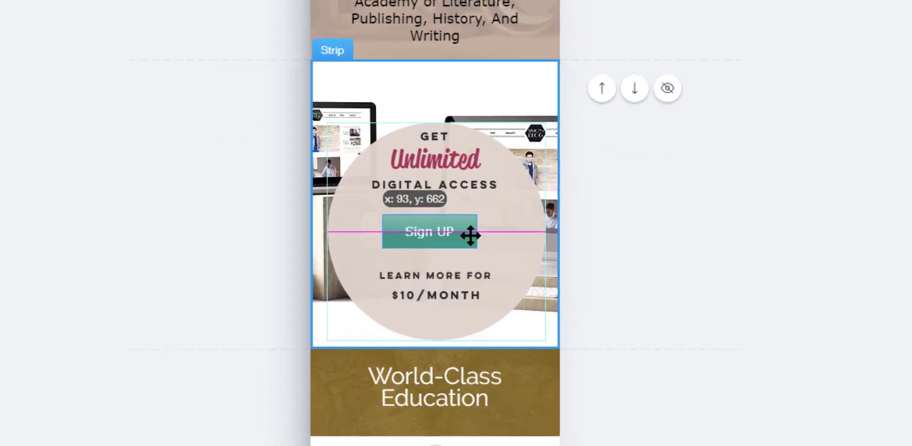
left_click_drag(471, 236, 466, 236)
left_click(748, 241)
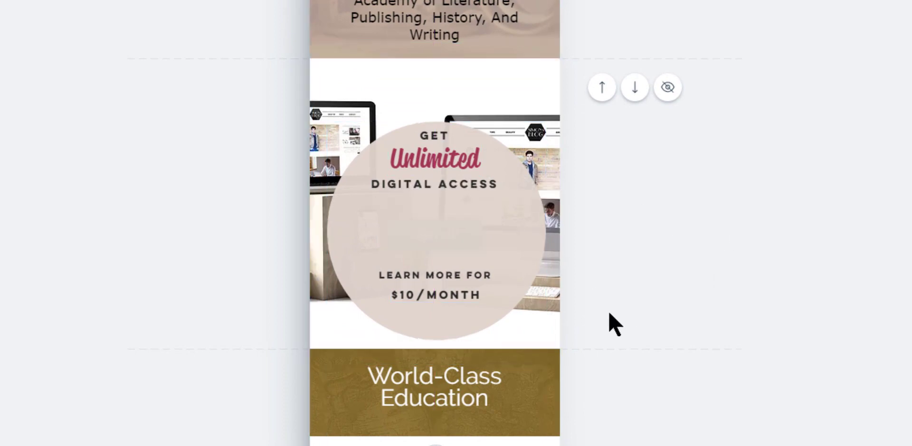
Move the circle graphic one layer backward behind the Sign UP button
left_click(436, 234)
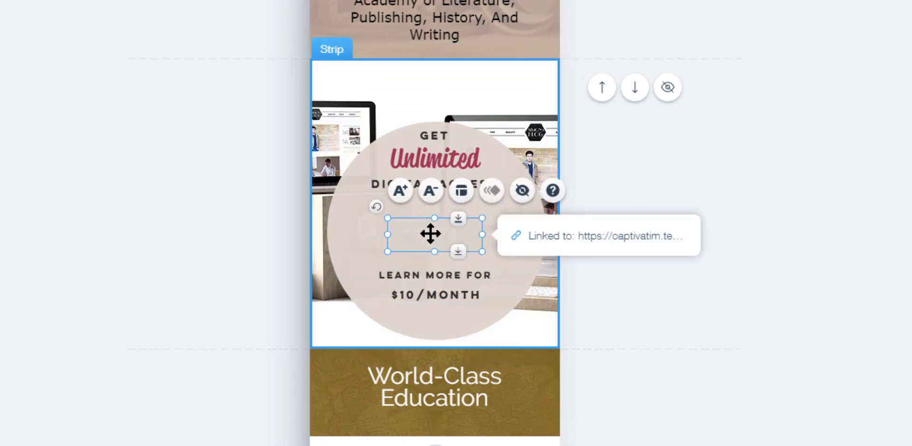
left_click_drag(442, 236, 489, 214)
right_click(414, 229)
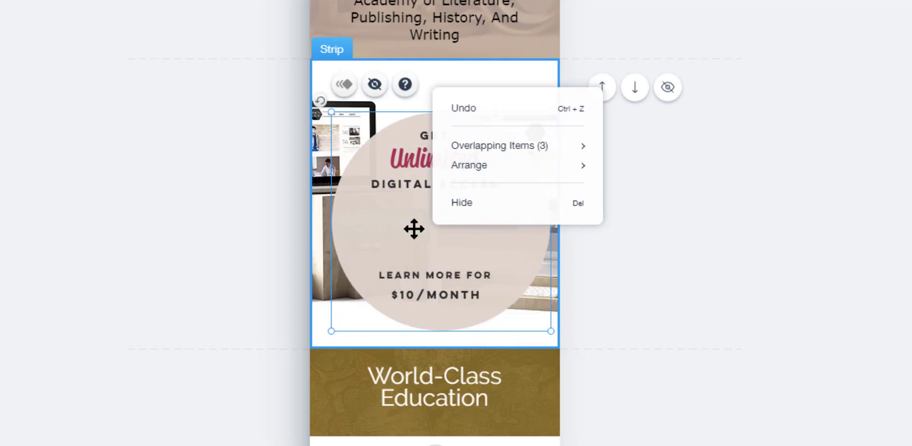
mouse_move(520, 174)
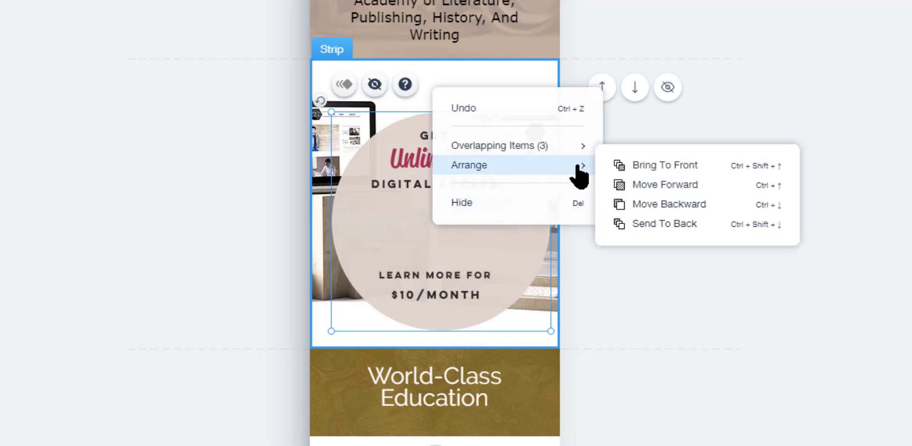
left_click(680, 208)
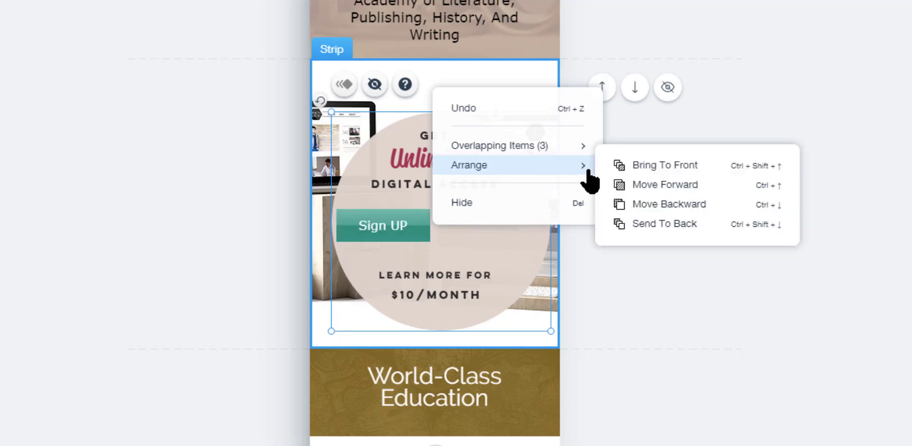
Center the Sign UP button inside the circle between the text lines
left_click(370, 225)
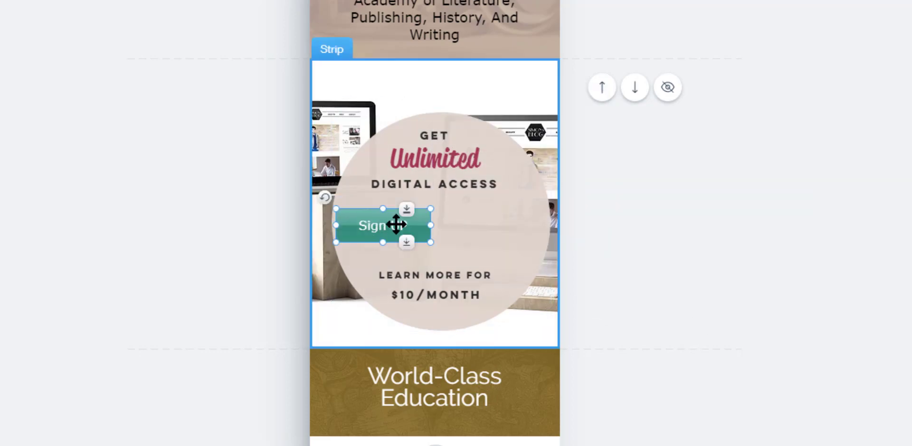
left_click_drag(396, 225, 430, 224)
left_click(684, 248)
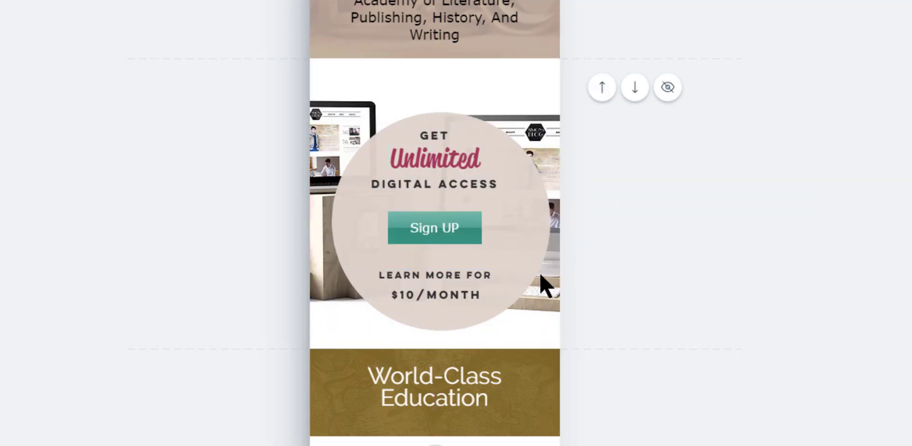
Nudge the circle graphic slightly upward
left_click_drag(521, 275, 516, 262)
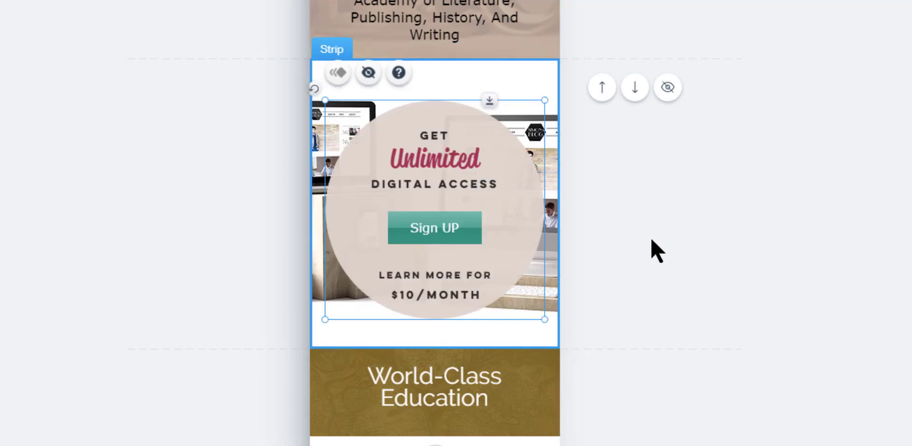
left_click_drag(458, 231, 457, 231)
left_click(772, 304)
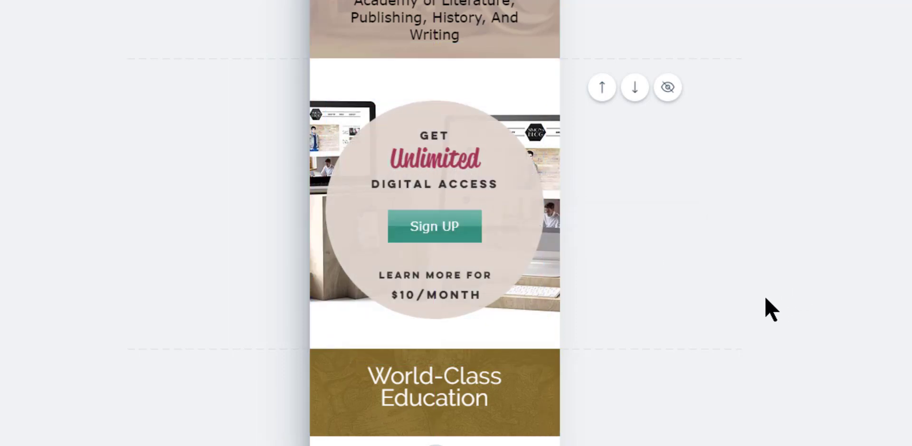
Hide the Sign UP section, then show the hidden Strip again from the hidden elements list
scroll(513, 309, "down", 2)
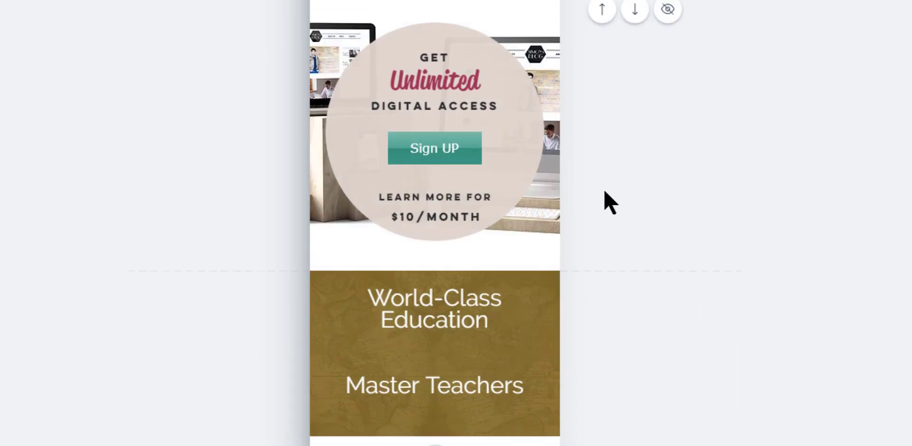
scroll(603, 203, "up", 2)
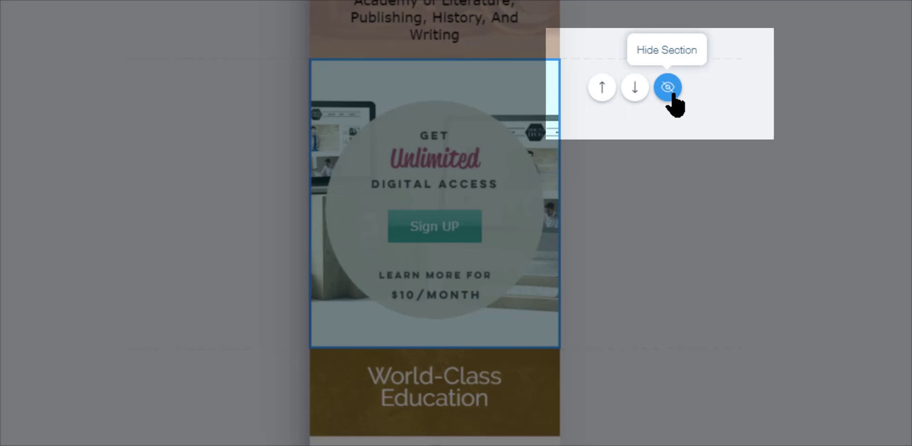
left_click(672, 94)
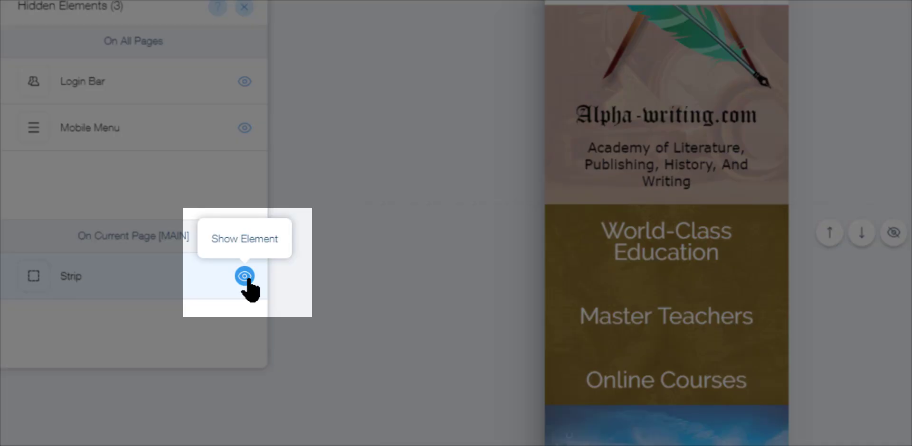
left_click(245, 276)
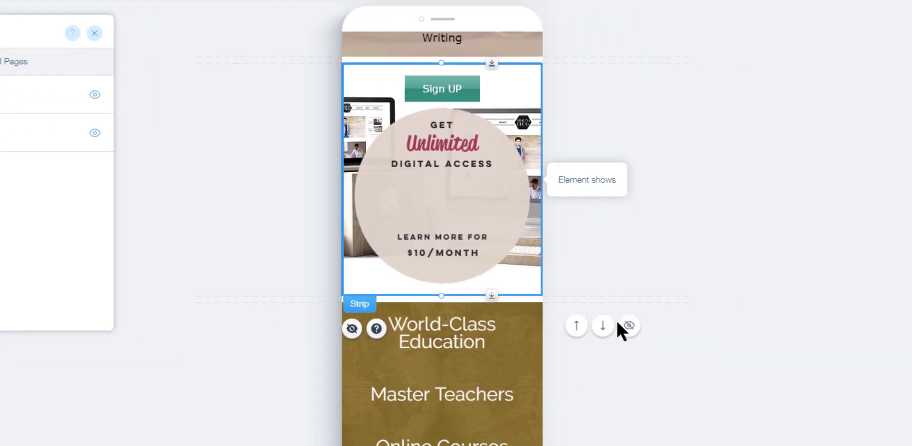
Delete the small space between the header and the Sign UP strip
scroll(617, 321, "up", 1)
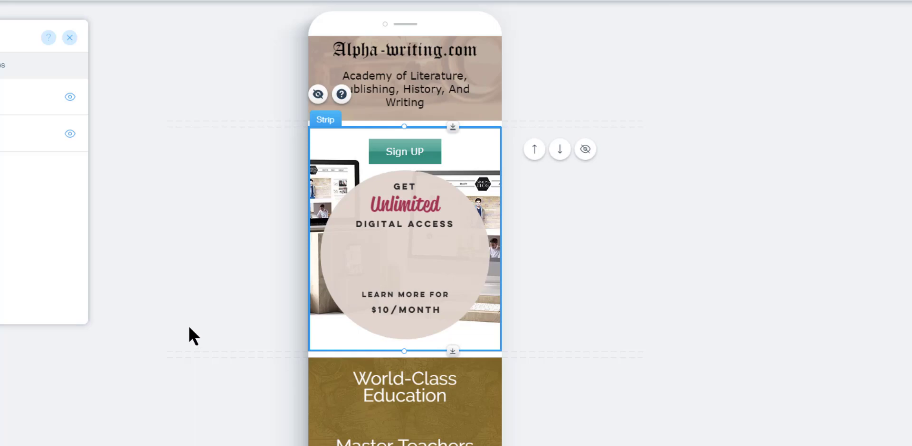
scroll(189, 328, "up", 3)
left_click(569, 375)
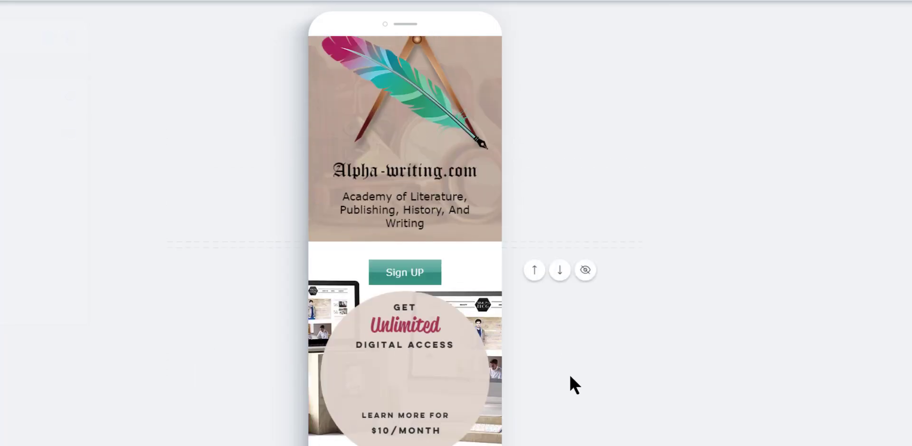
mouse_move(472, 245)
mouse_move(503, 243)
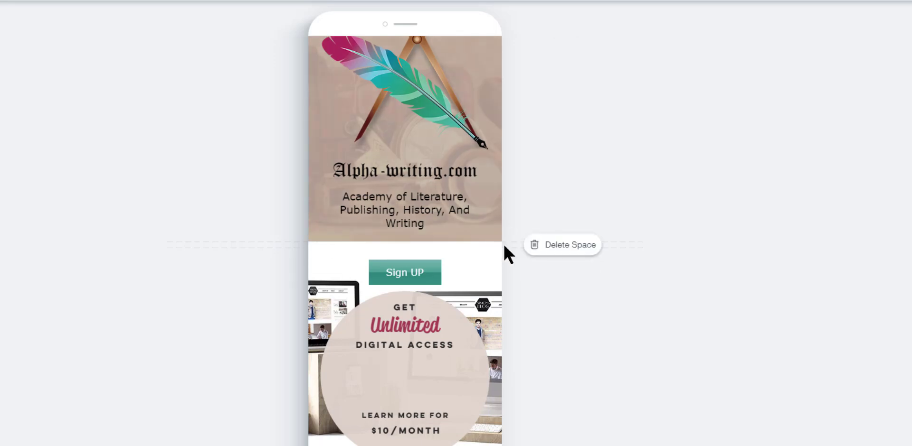
left_click(552, 252)
Move the Sign UP button down into the middle of the circle graphic
scroll(559, 378, "down", 1)
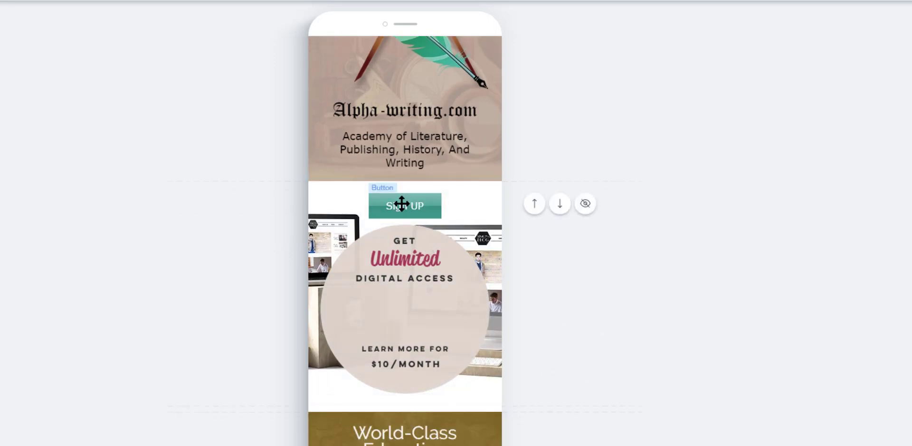
left_click_drag(403, 200, 403, 312)
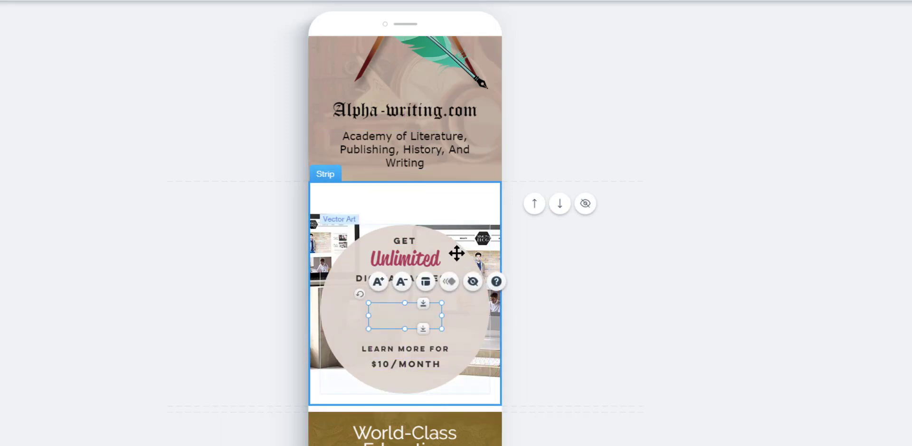
Nudge the circle graphic slightly upward and move it backward behind the Sign UP button
left_click_drag(456, 254, 456, 234)
right_click(468, 265)
mouse_move(573, 332)
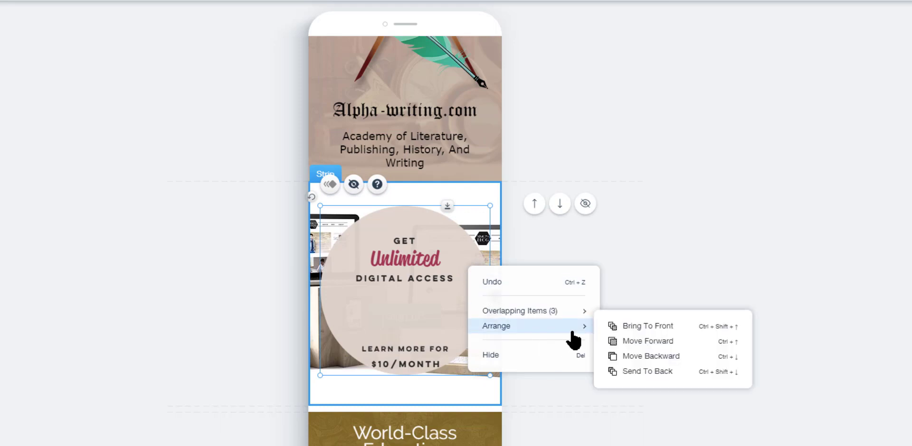
left_click(650, 357)
Nudge the Sign UP button slightly upward inside the circle
left_click(387, 313)
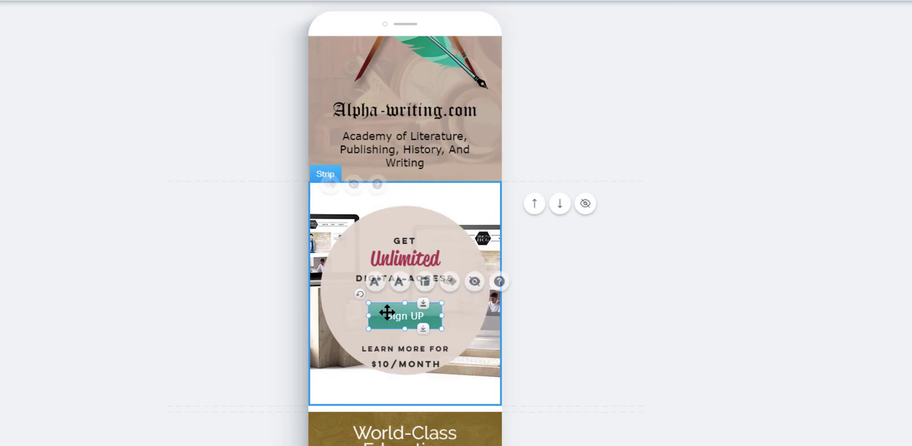
left_click_drag(387, 314, 385, 311)
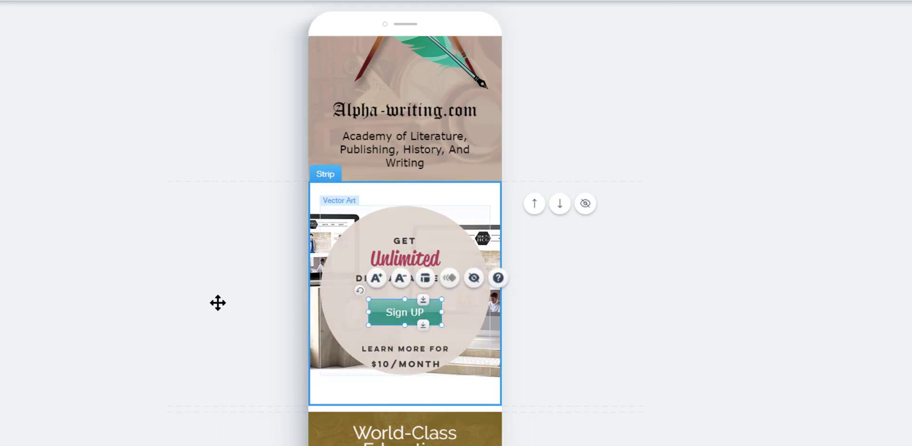
left_click(203, 297)
Delete the space between the Sign UP strip and the World-Class Education section
left_click(489, 407)
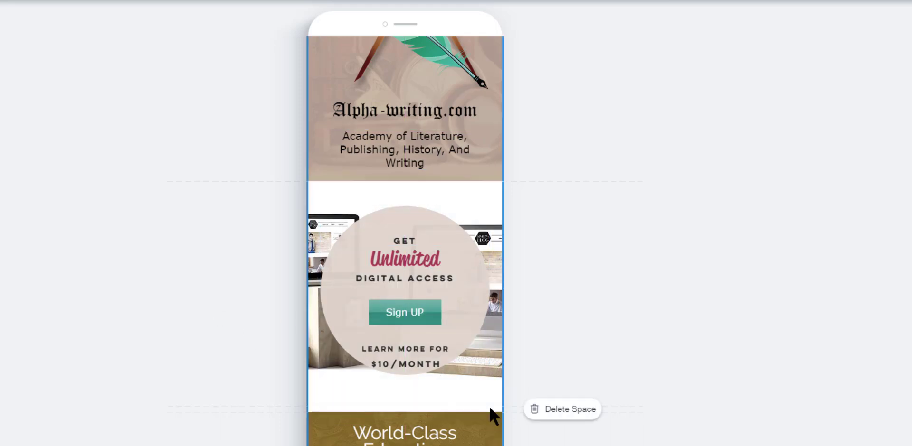
left_click(486, 403)
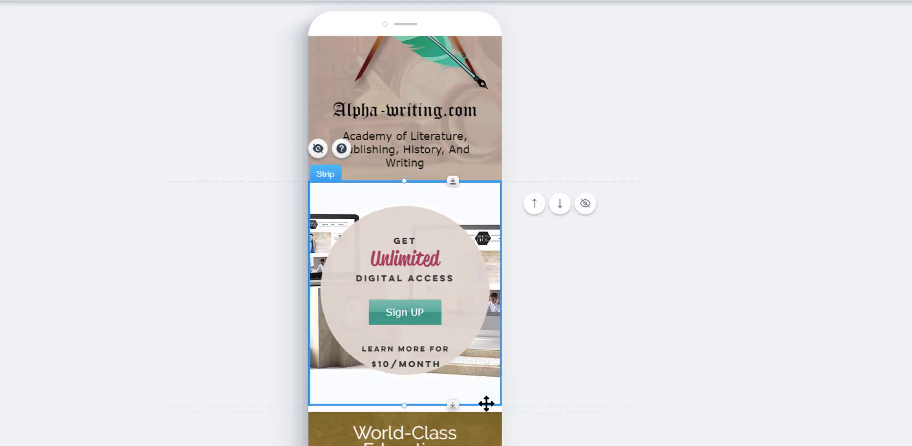
left_click(488, 408)
left_click(532, 410)
left_click(560, 368)
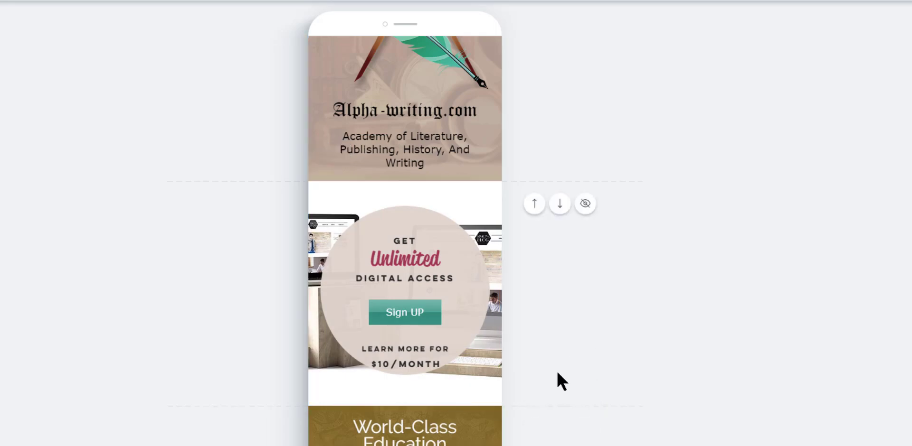
Decrease the font size of the World-Class Education text block by two steps
scroll(539, 358, "down", 4)
scroll(542, 356, "down", 3)
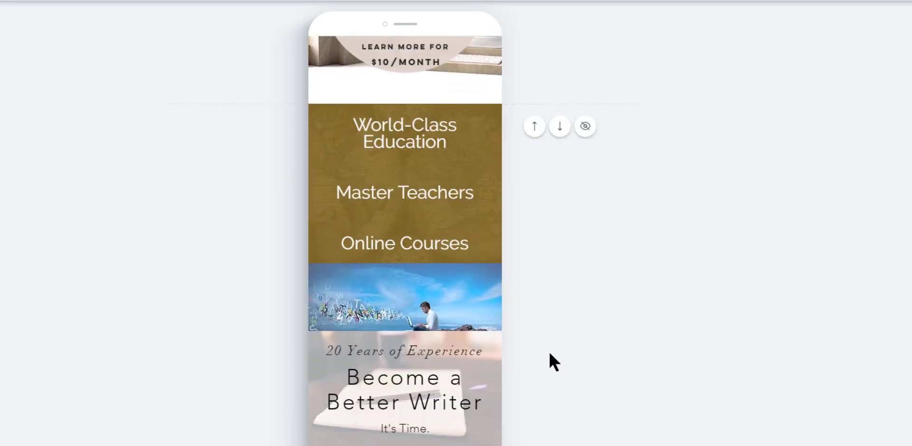
left_click(426, 138)
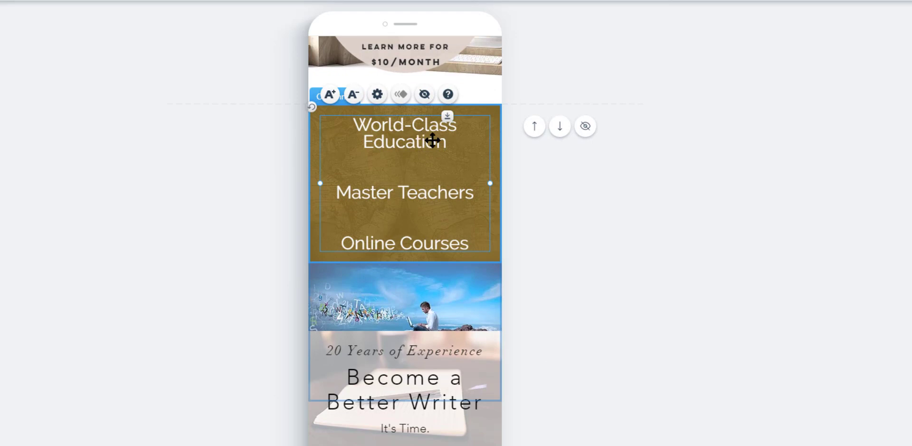
left_click(353, 96)
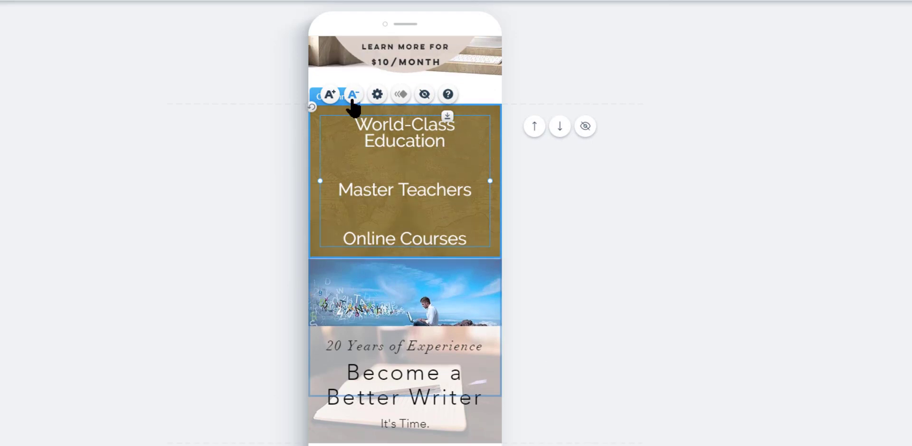
left_click(353, 96)
left_click(588, 197)
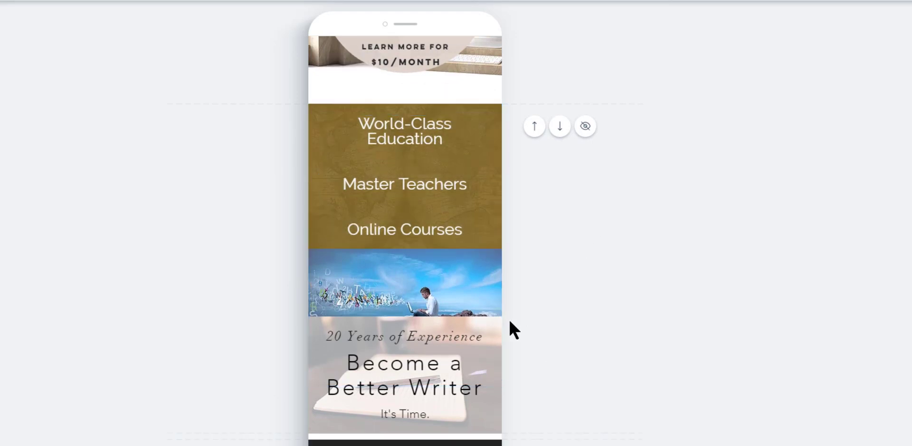
Increase the height of the cliff image strip by lowering the top edge of the Become a Better Writer strip
scroll(503, 318, "up", 2)
scroll(490, 319, "down", 1)
left_click(467, 278)
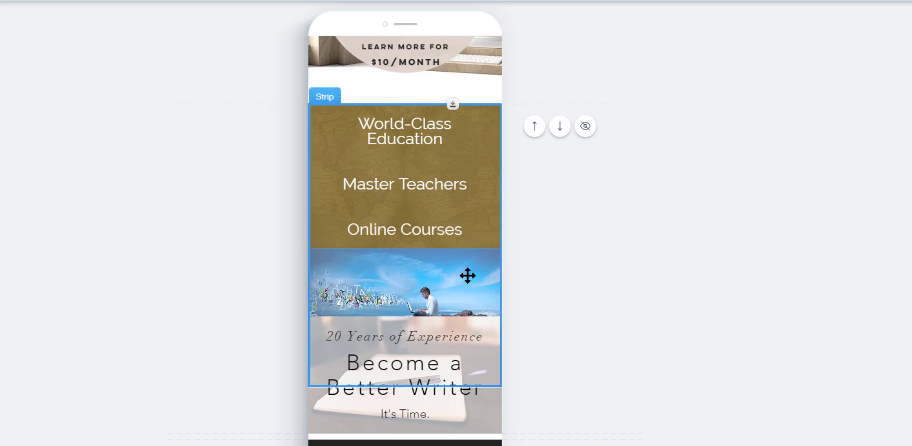
scroll(487, 290, "down", 2)
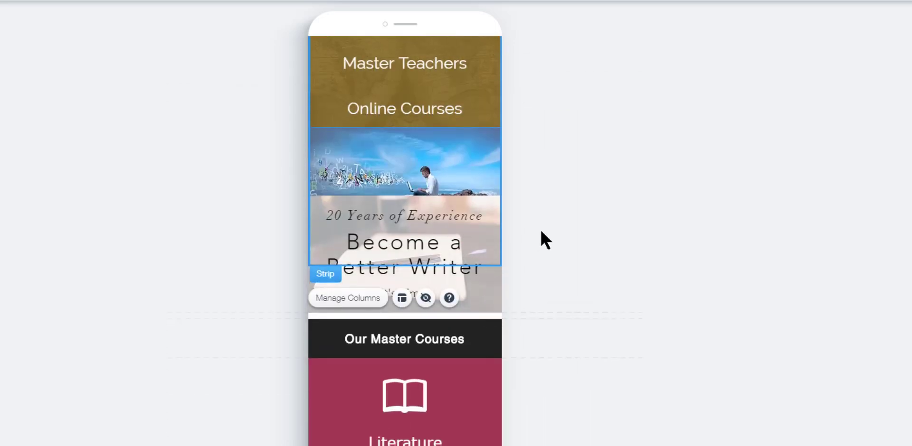
left_click(476, 294)
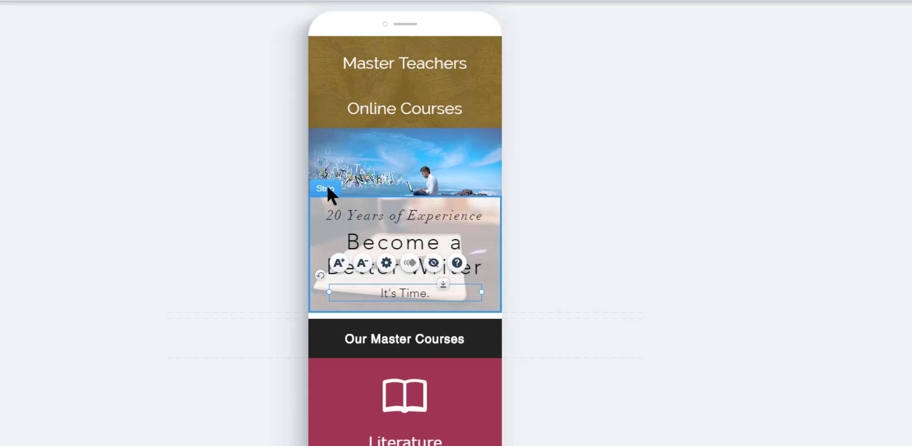
left_click(493, 308)
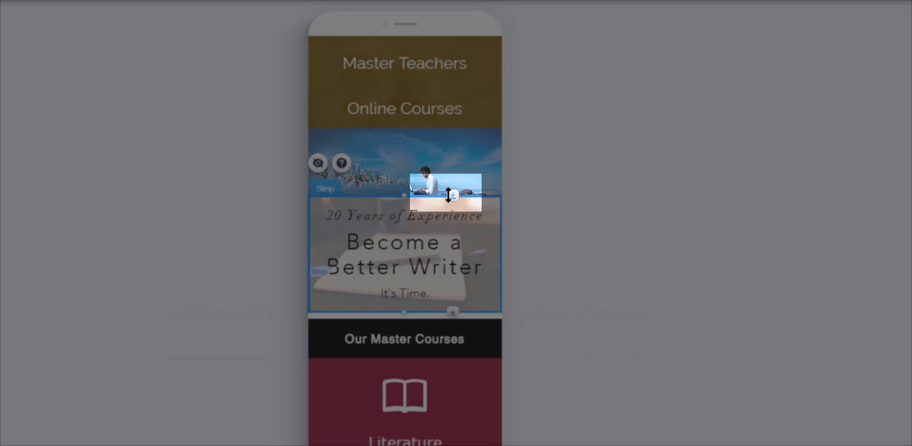
left_click_drag(444, 210, 470, 357)
left_click(540, 291)
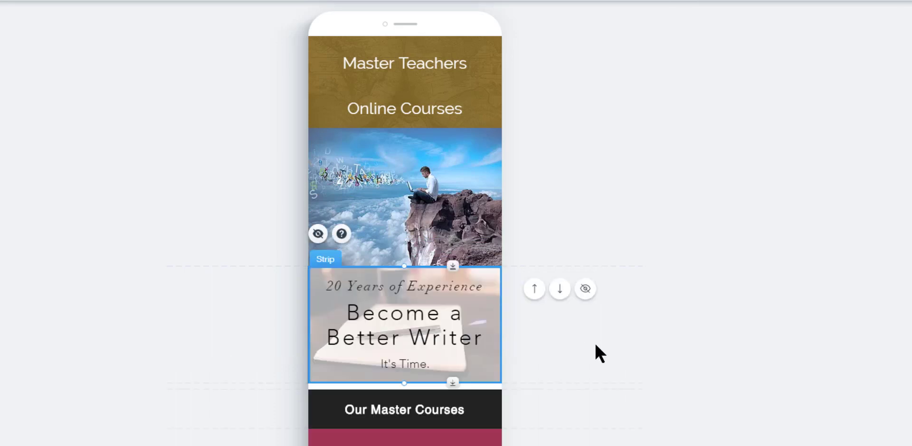
Review the edited upper sections of the mobile page
scroll(558, 216, "up", 1)
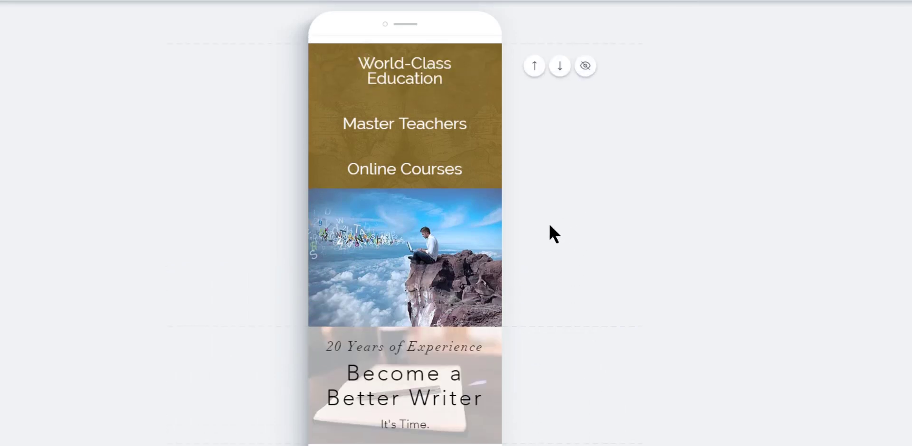
scroll(554, 234, "up", 2)
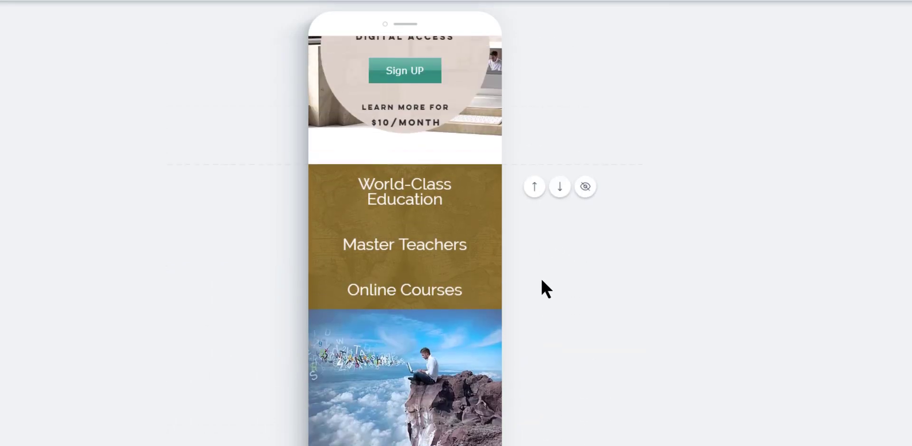
scroll(542, 281, "down", 1)
scroll(541, 281, "up", 1)
scroll(541, 281, "down", 1)
scroll(542, 281, "up", 2)
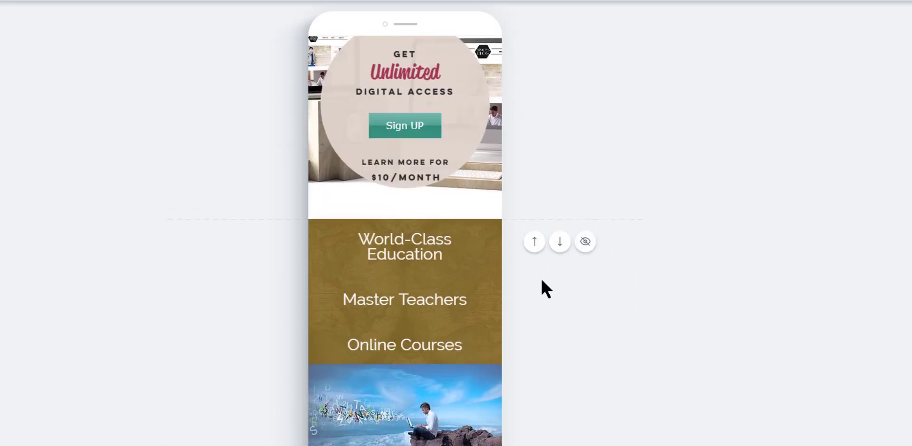
scroll(542, 280, "down", 6)
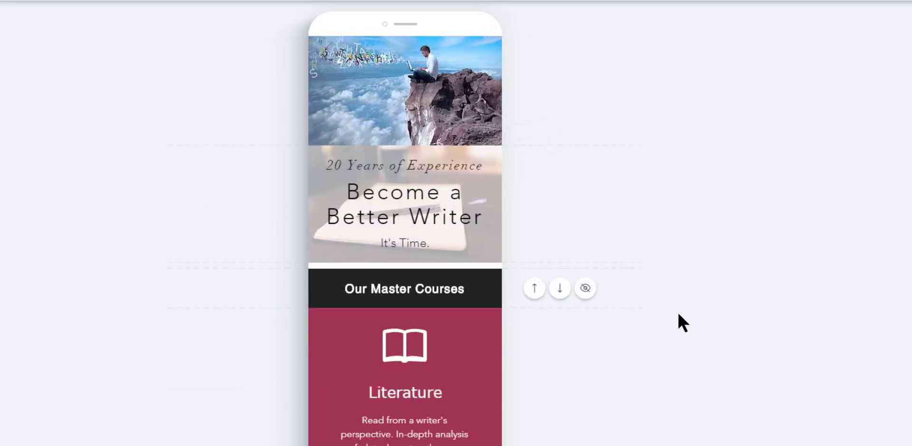
Delete the space between the Become a Better Writer strip and the Our Master Courses header
mouse_move(489, 265)
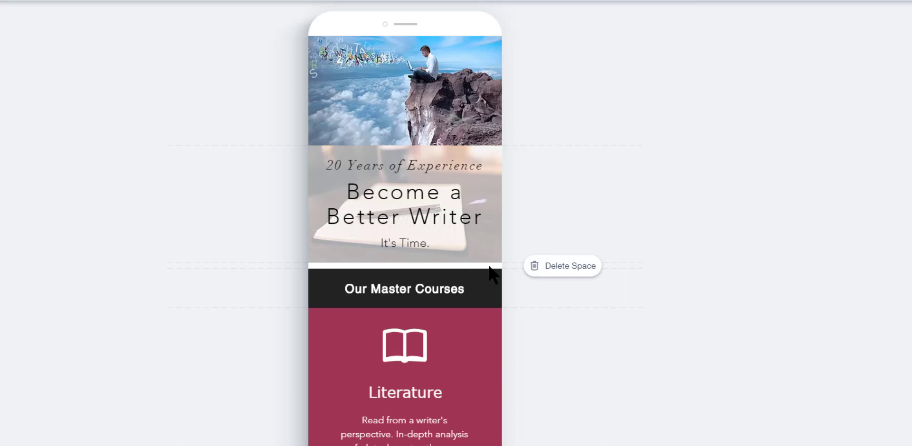
left_click(540, 269)
scroll(230, 317, "down", 8)
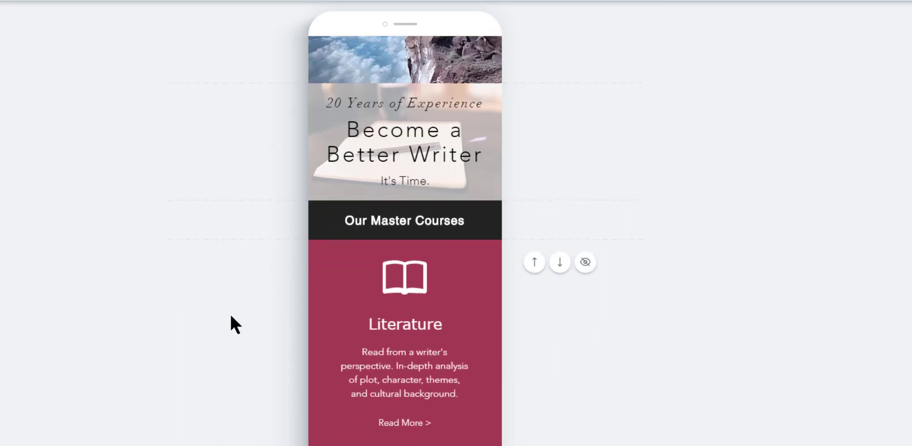
Scroll through the remaining mobile sections down to Latest News
scroll(231, 316, "down", 5)
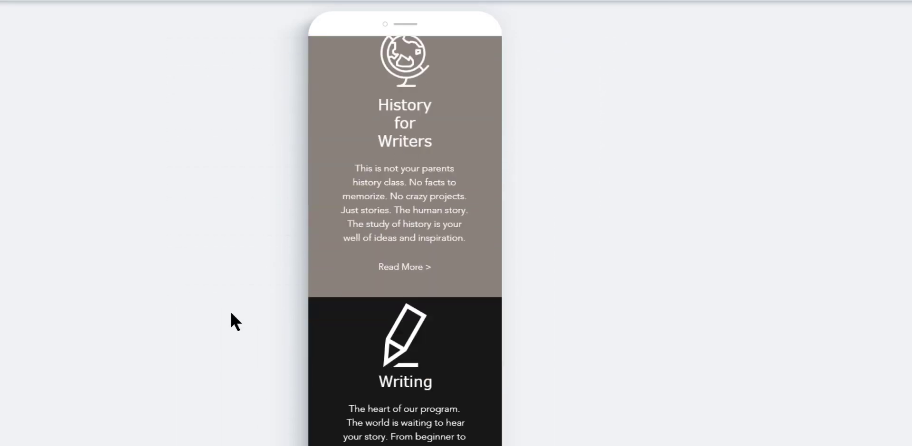
scroll(231, 313, "down", 5)
scroll(229, 308, "down", 3)
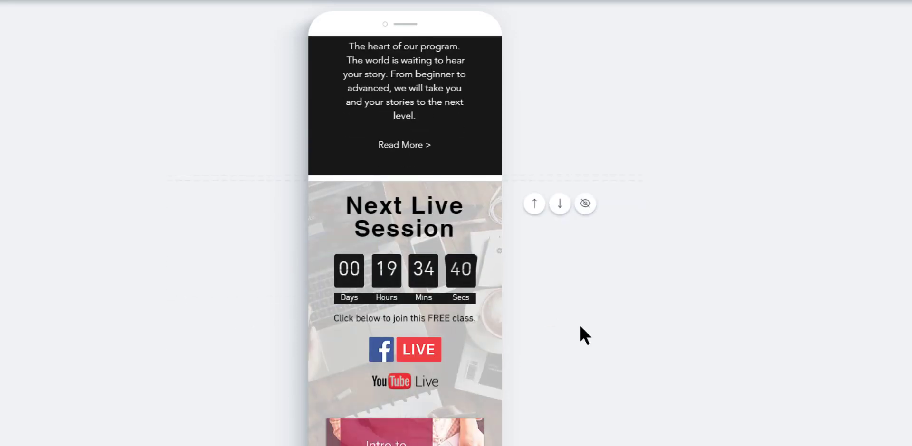
scroll(574, 327, "down", 2)
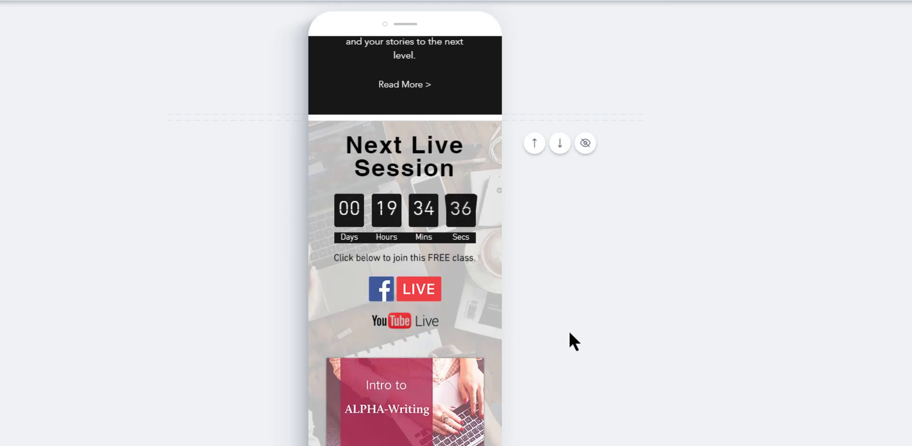
scroll(569, 333, "down", 3)
left_click(450, 283)
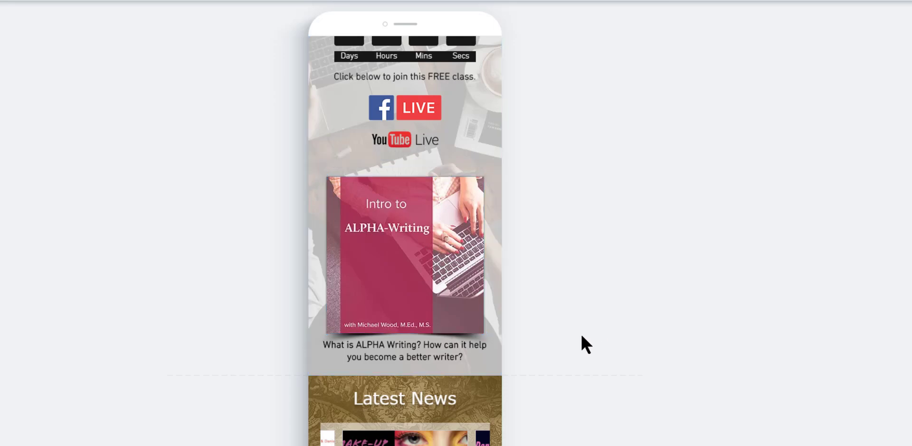
scroll(570, 338, "down", 4)
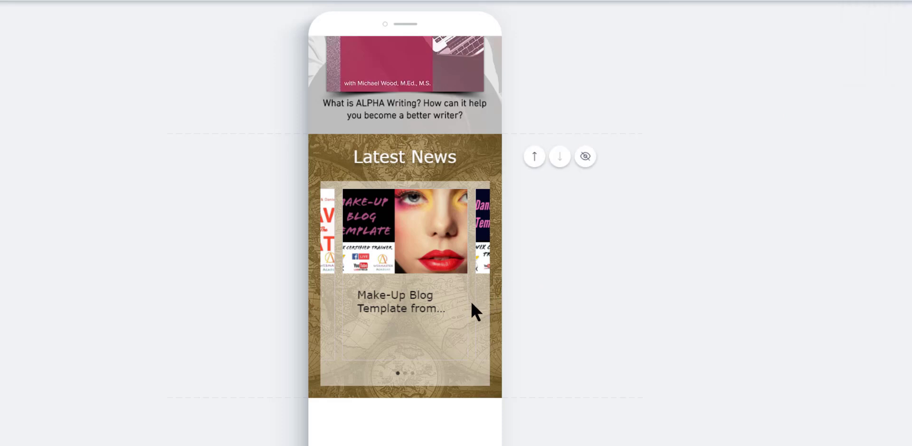
scroll(449, 281, "up", 2)
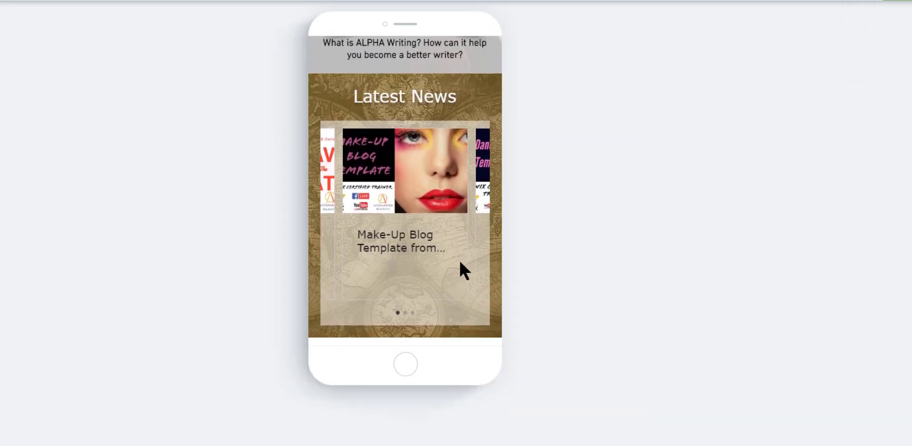
Browse the Latest News slider and open the Save the Date RSVP blog post
left_click_drag(478, 247, 366, 244)
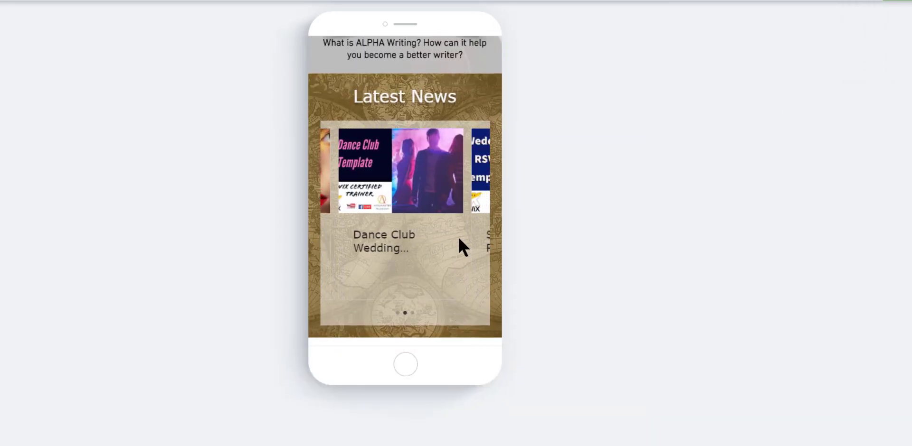
left_click_drag(459, 244, 326, 252)
left_click_drag(407, 261, 368, 259)
left_click_drag(458, 253, 340, 249)
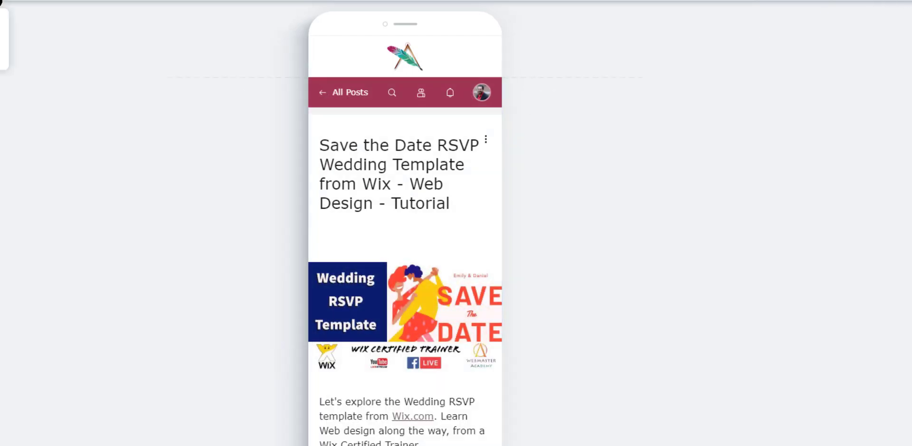
Return to the MAIN page and scroll through its mobile layout
left_click(0, 3)
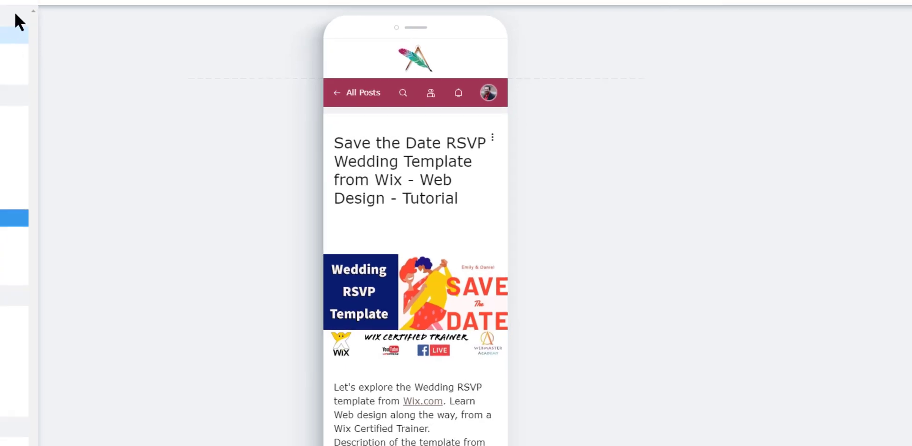
left_click(127, 10)
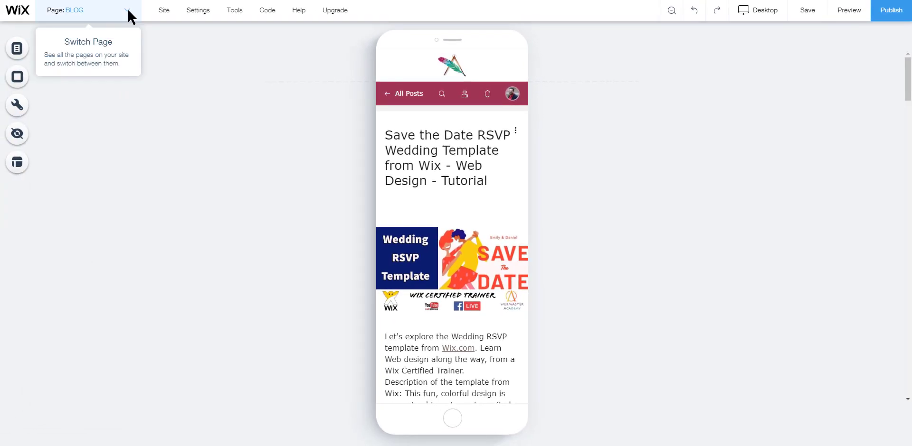
left_click(127, 11)
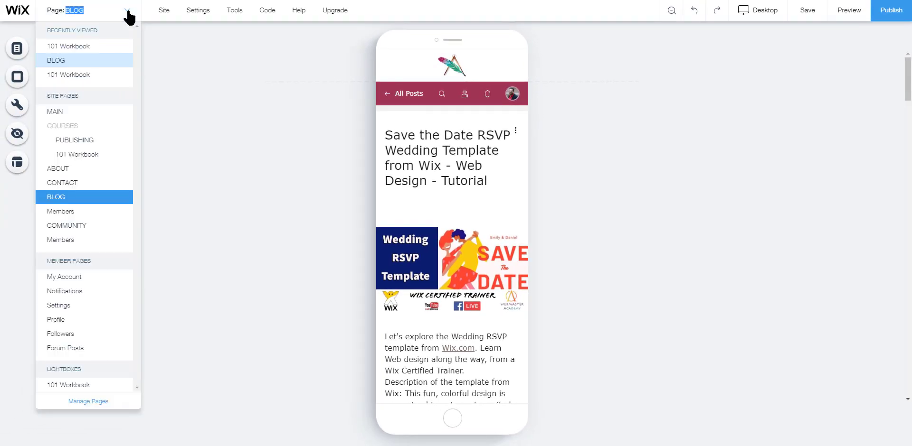
left_click(79, 112)
scroll(461, 227, "down", 10)
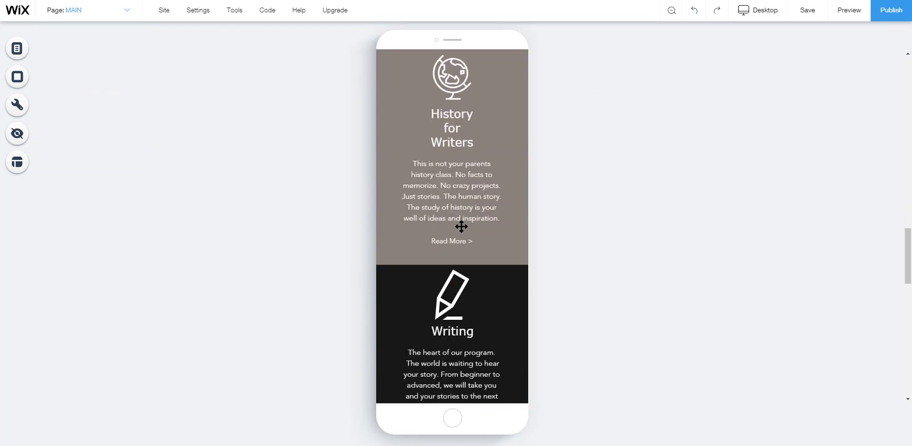
scroll(461, 226, "down", 10)
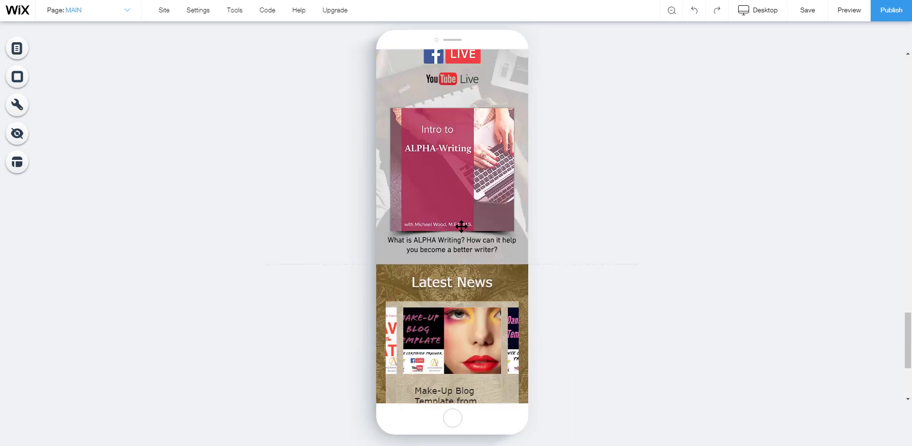
Switch from the MAIN page to the ABOUT page in the mobile editor
scroll(461, 227, "down", 5)
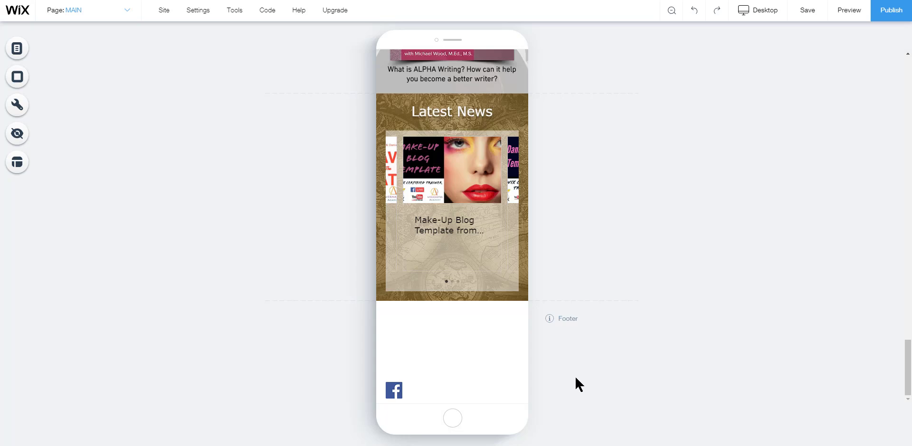
scroll(483, 359, "up", 2)
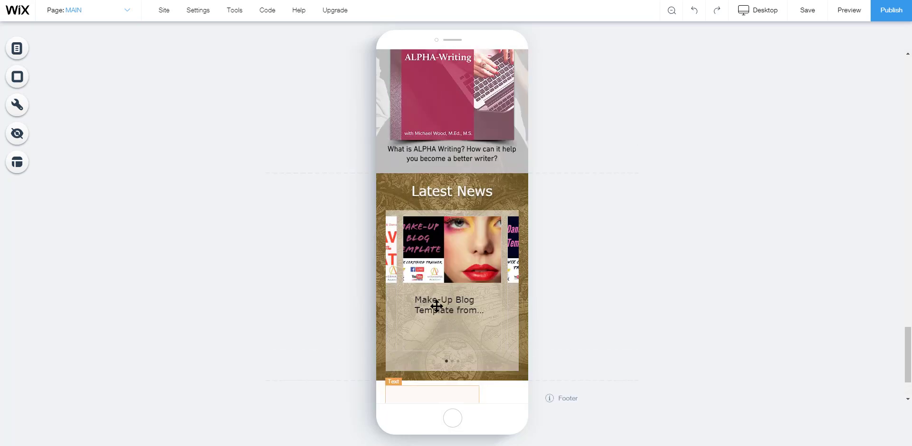
scroll(436, 307, "up", 3)
left_click(122, 12)
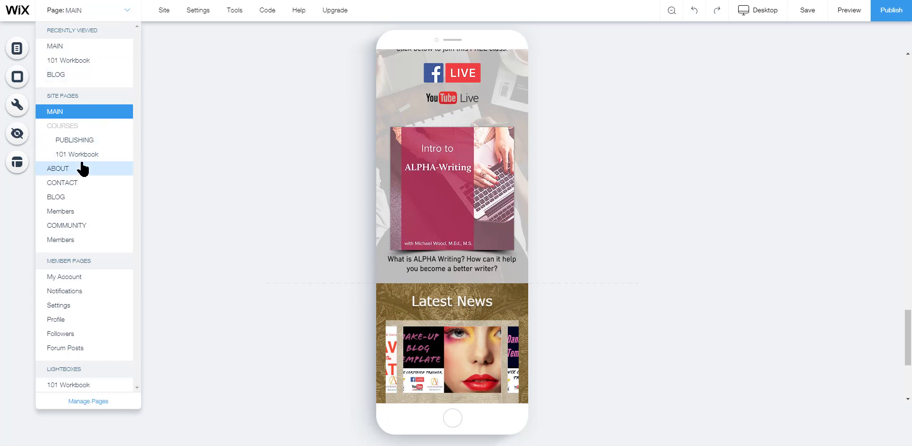
left_click(598, 203)
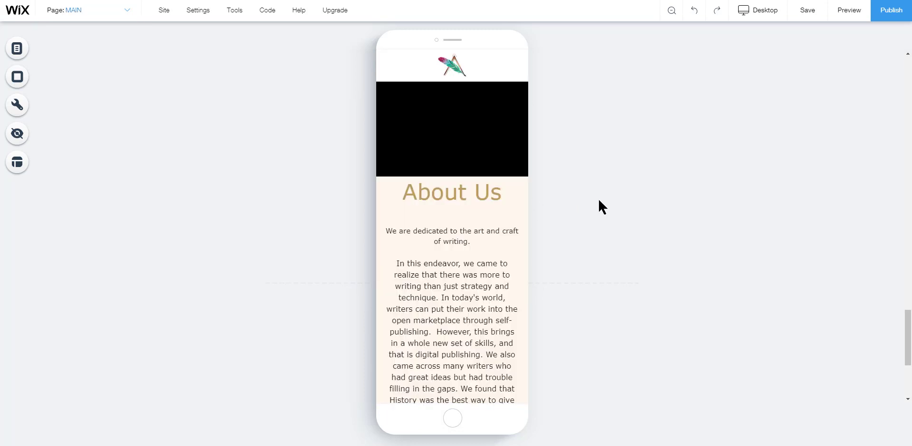
Optimize the ABOUT page's mobile layout with the Page Layout Optimizer
left_click(18, 166)
left_click(122, 208)
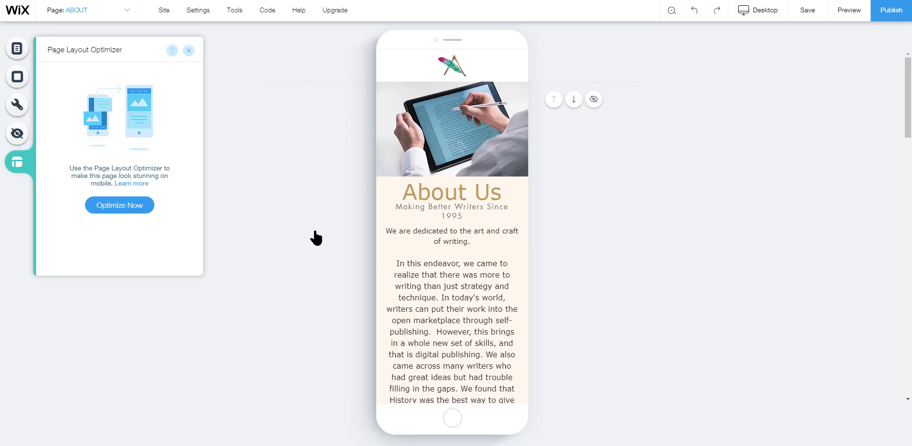
scroll(498, 248, "down", 8)
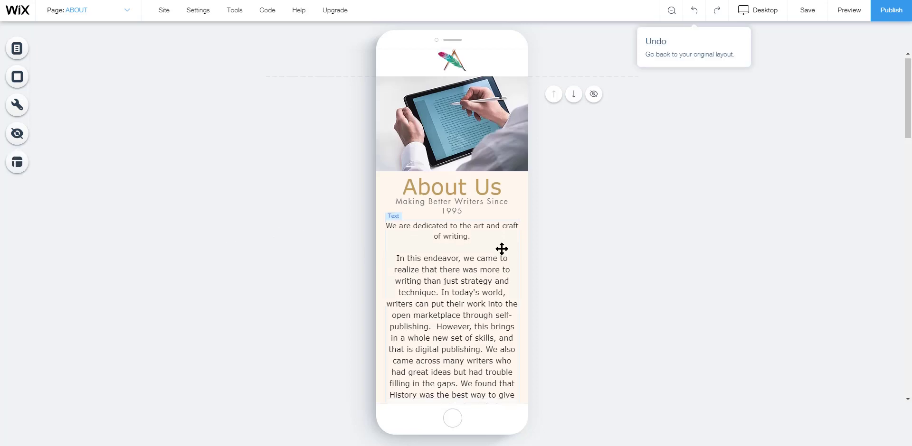
scroll(496, 249, "down", 10)
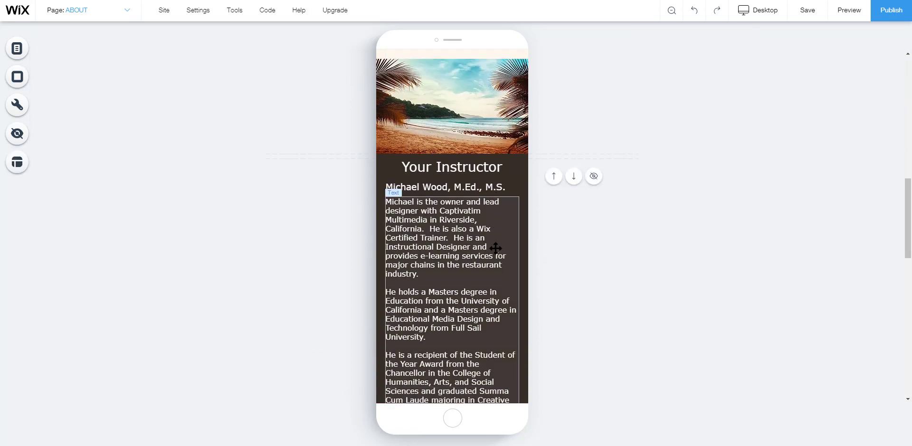
scroll(495, 249, "down", 6)
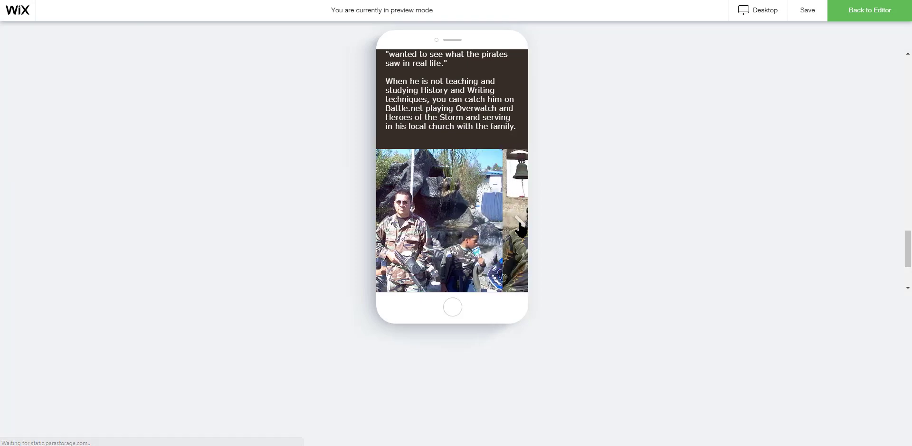
Return from preview to the editor and review the ABOUT page's mobile layout from the top
left_click(852, 22)
scroll(467, 204, "up", 9)
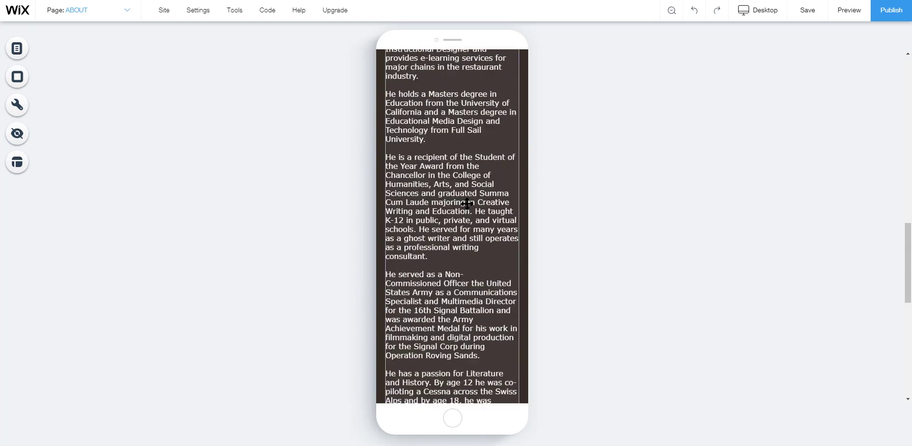
scroll(466, 204, "up", 5)
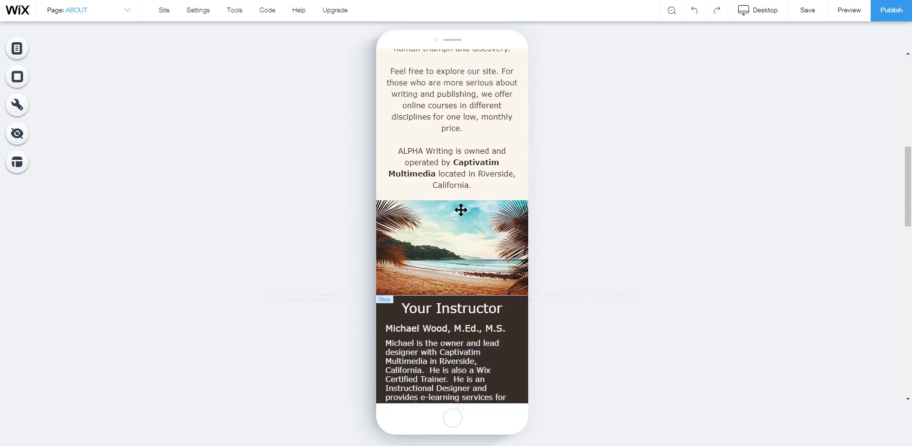
scroll(461, 210, "up", 6)
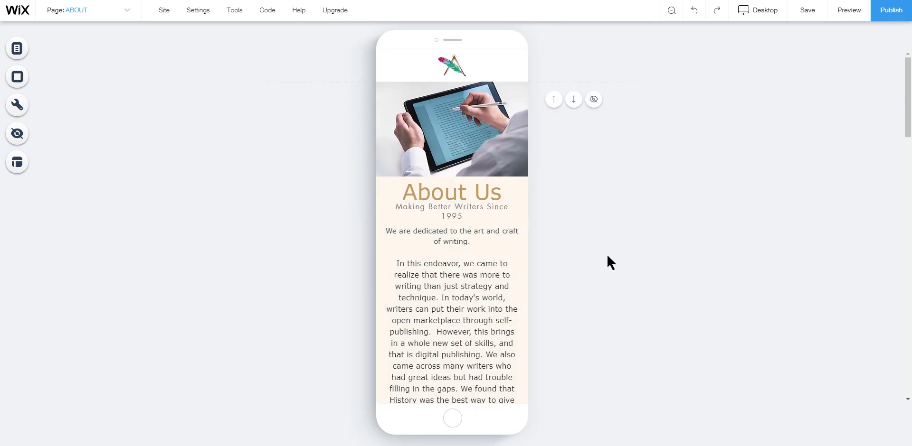